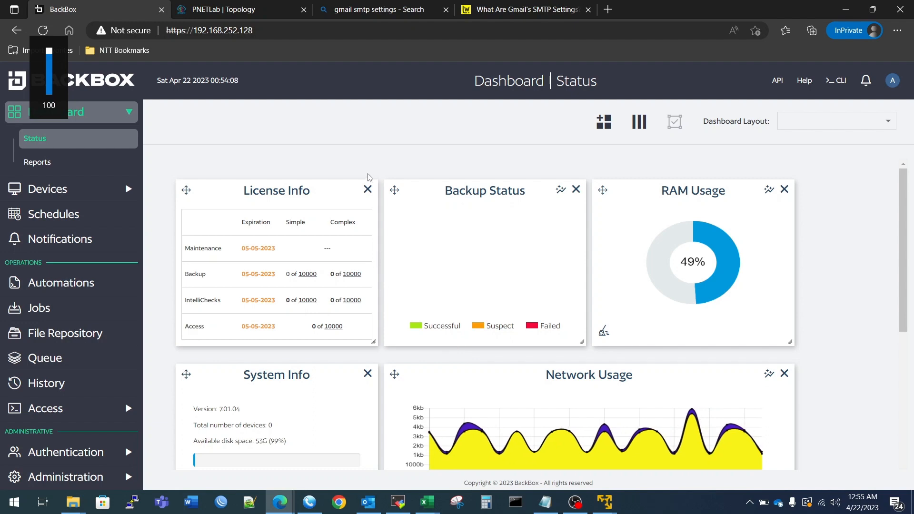
Review the Dashboard status, then expand the Devices menu in the sidebar.
{"action": "scroll", "coordinate": [347, 173], "scroll_direction": "down", "scroll_amount": 3}
{"action": "scroll", "coordinate": [340, 191], "scroll_direction": "up", "scroll_amount": 3}
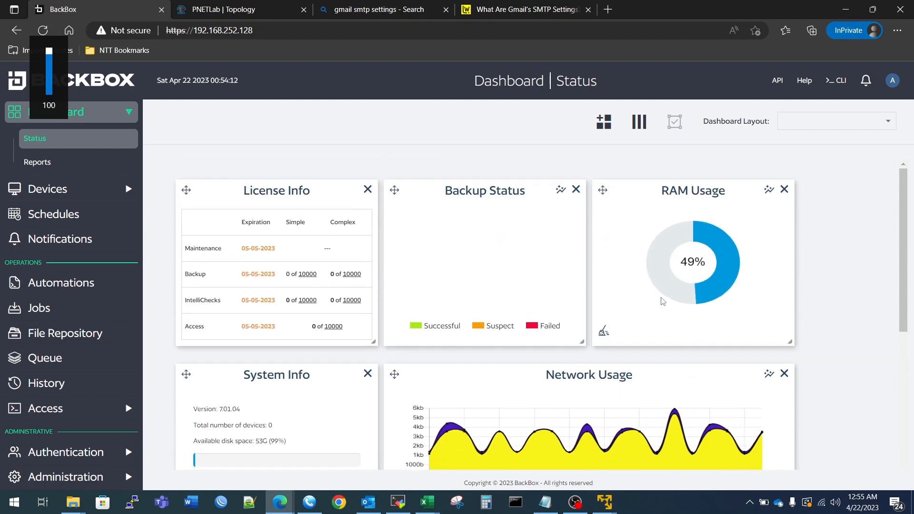
{"action": "scroll", "coordinate": [662, 301], "scroll_direction": "down", "scroll_amount": 3}
{"action": "scroll", "coordinate": [567, 311], "scroll_direction": "up", "scroll_amount": 3}
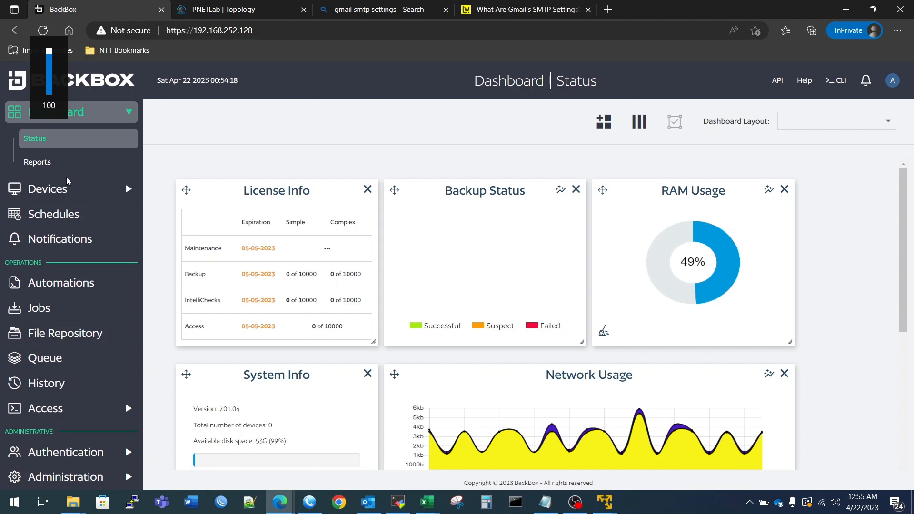
{"action": "left_click", "coordinate": [52, 188]}
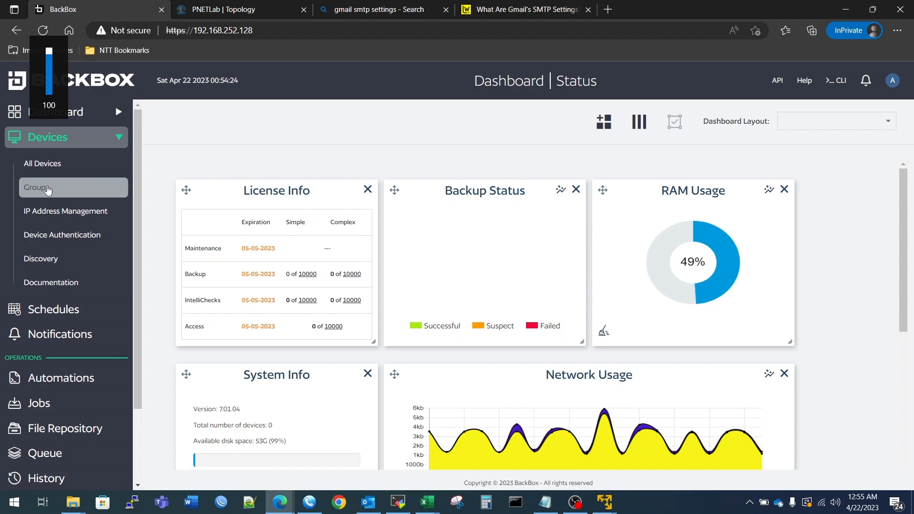
Go to the Devices Groups page and open a blank New Group form.
{"action": "left_click", "coordinate": [47, 189]}
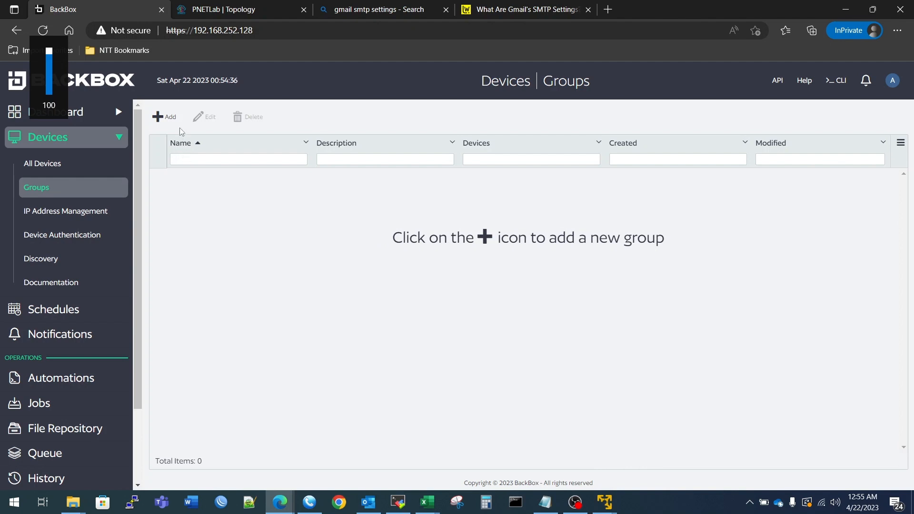
{"action": "left_click_drag", "start_coordinate": [180, 128], "coordinate": [164, 121]}
{"action": "left_click", "coordinate": [172, 120]}
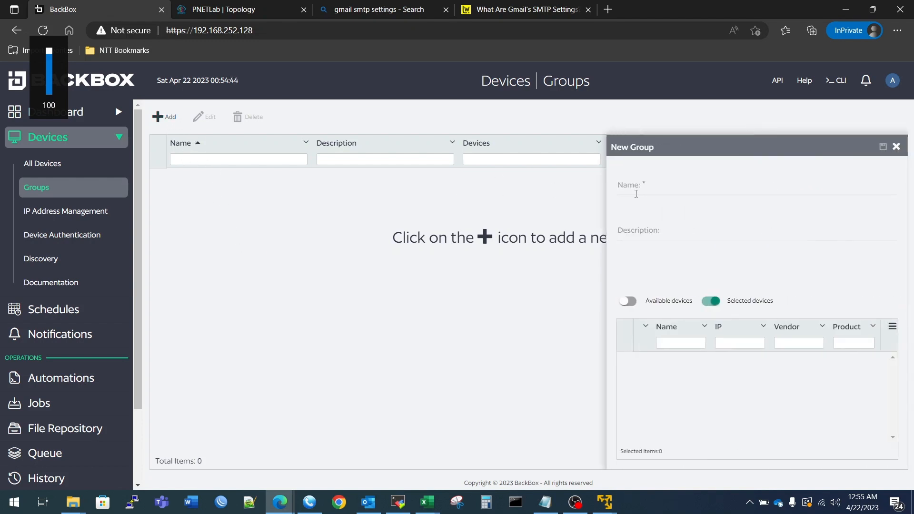
Save a group named 'cisco' described 'for cisco device', then go to All Devices.
{"action": "left_click", "coordinate": [652, 189]}
{"action": "type", "text": "cisco"}
{"action": "key", "text": "Tab"}
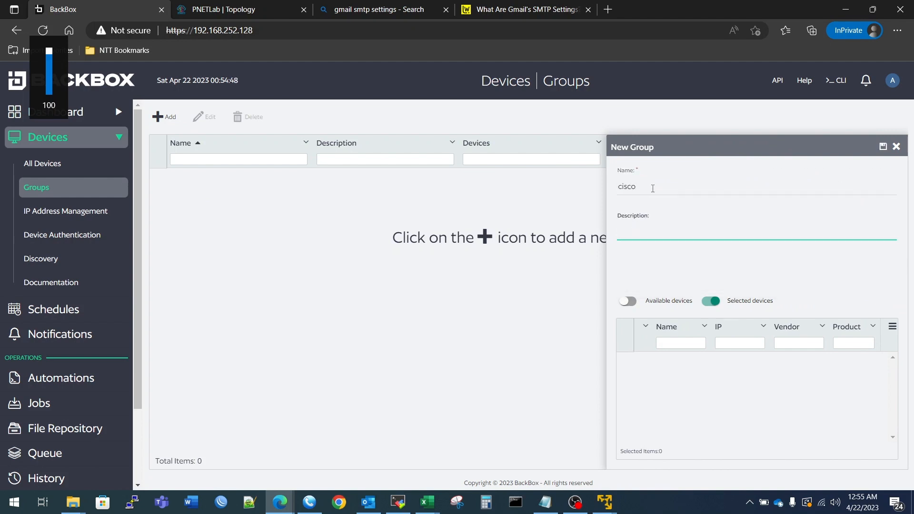
{"action": "type", "text": "for cisco device"}
{"action": "left_click", "coordinate": [882, 147]}
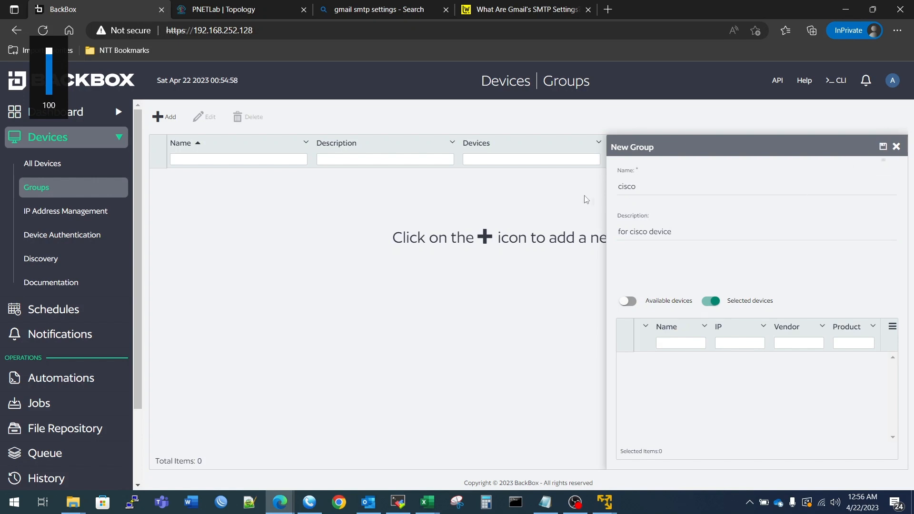
{"action": "left_click", "coordinate": [896, 147]}
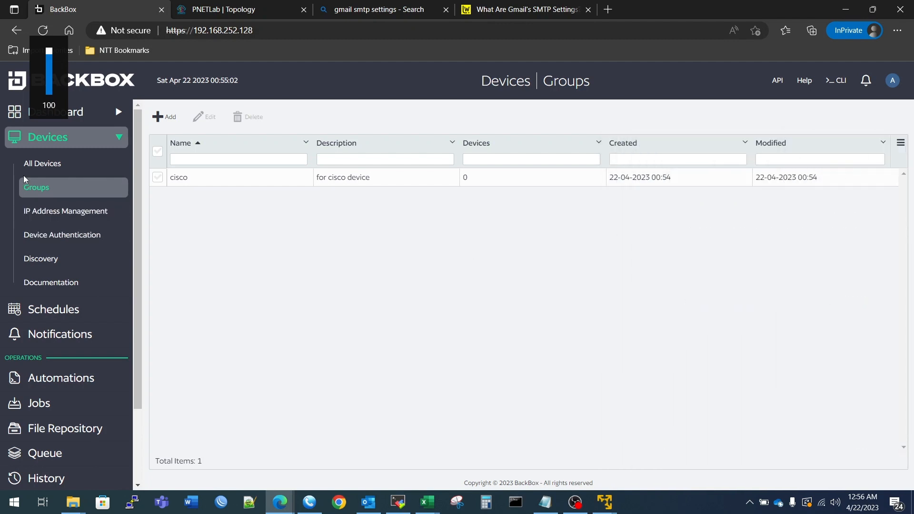
{"action": "left_click", "coordinate": [40, 164]}
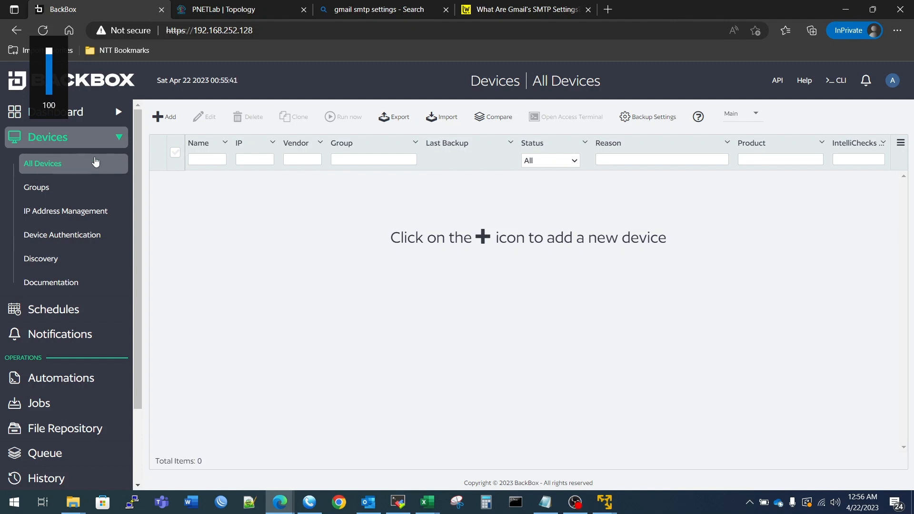
Start a new device and name it CSR1000v.
{"action": "left_click", "coordinate": [165, 116]}
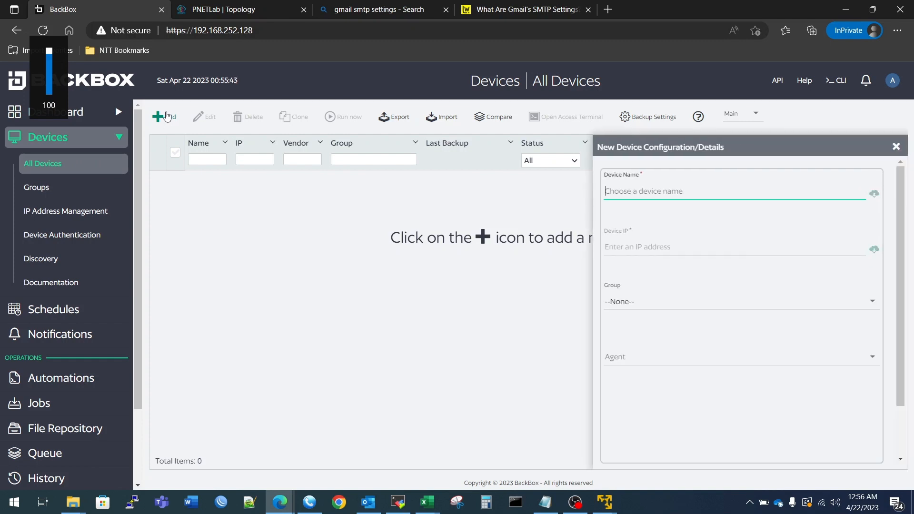
{"action": "left_click", "coordinate": [662, 191]}
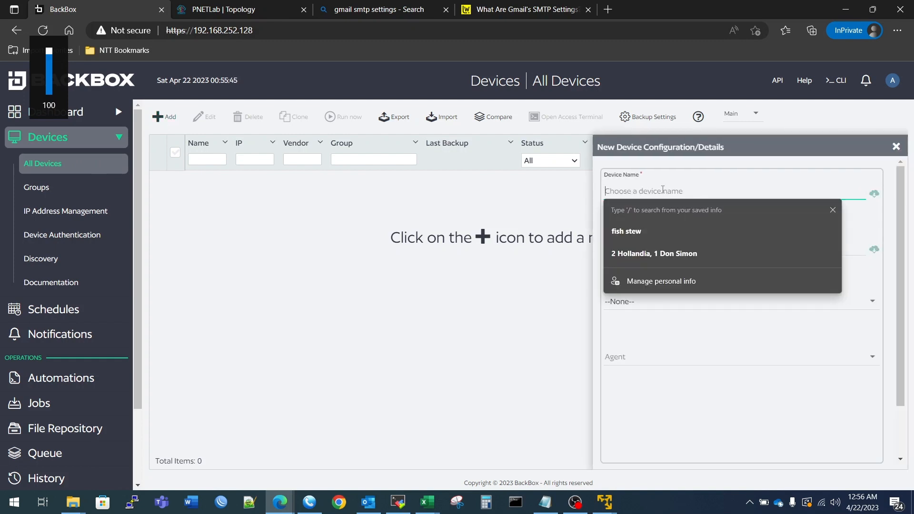
{"action": "type", "text": "CSE"}
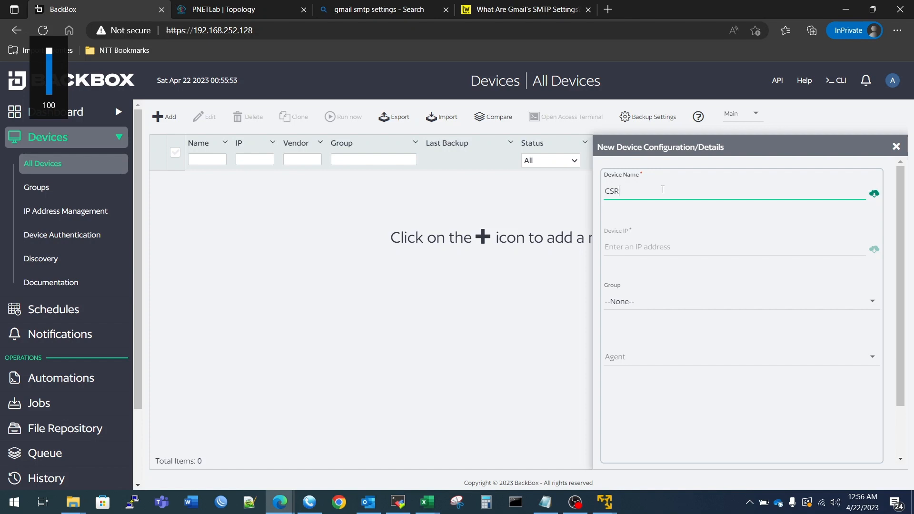
{"action": "type", "text": "000v"}
Copy the router's DHCP address 192.168.252.130 from the PNETLab R3 terminal.
{"action": "left_click", "coordinate": [642, 248]}
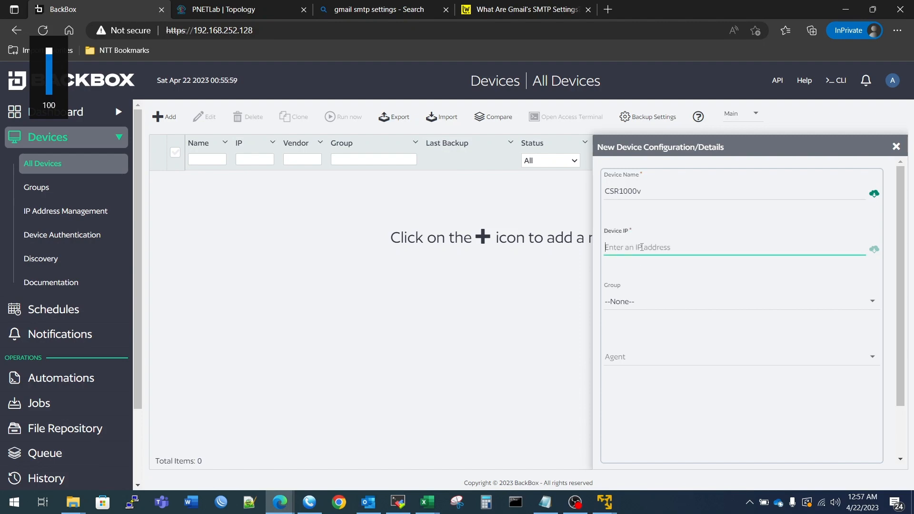
{"action": "left_click", "coordinate": [229, 9]}
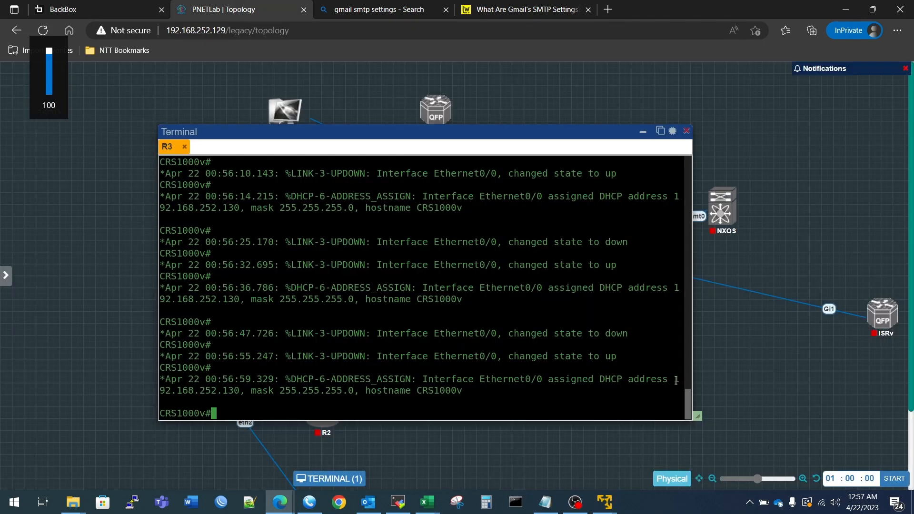
{"action": "left_click_drag", "start_coordinate": [677, 383], "coordinate": [237, 388]}
{"action": "key", "text": "ctrl+c"}
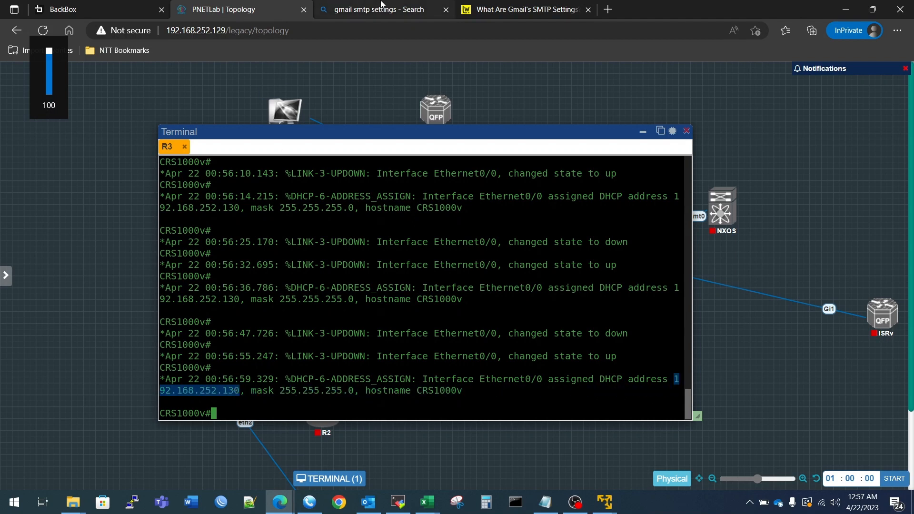
{"action": "key", "text": "ctrl+shift+Tab"}
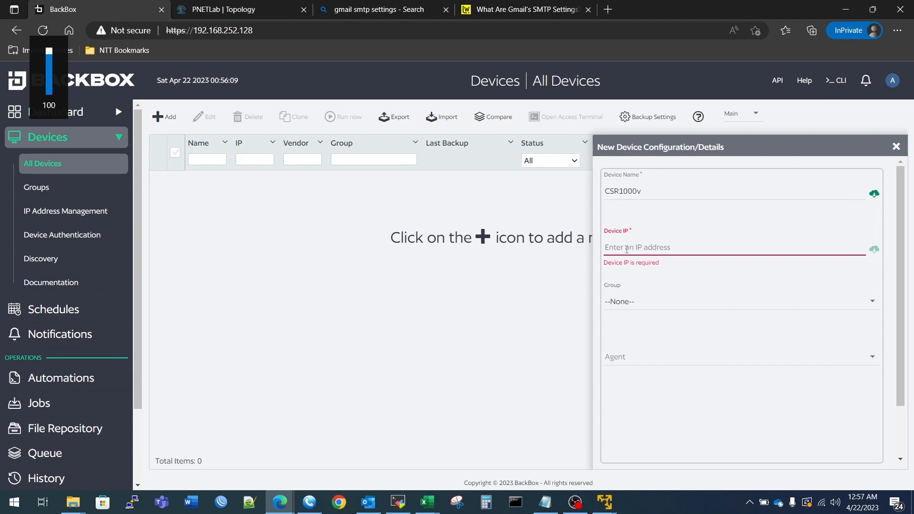
Paste 192.168.252.130 as the device IP, removing the stray space.
{"action": "right_click", "coordinate": [628, 249]}
{"action": "left_click", "coordinate": [654, 342]}
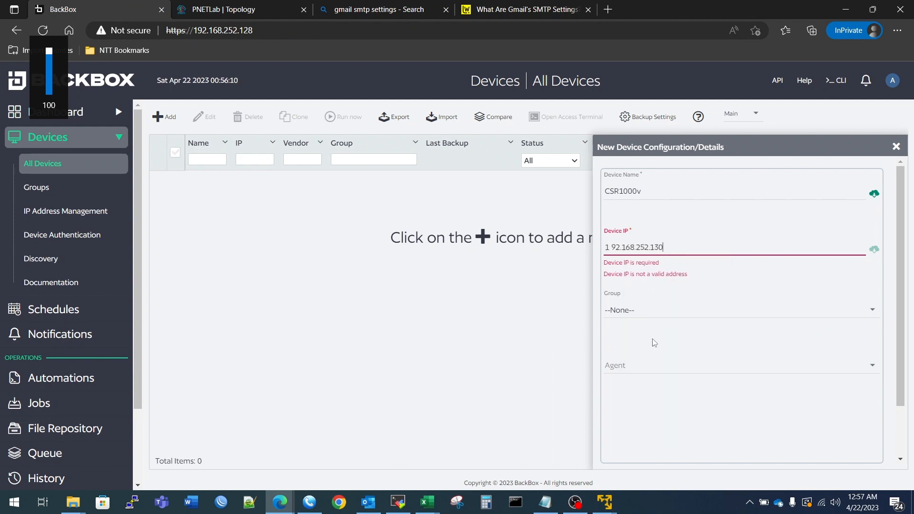
{"action": "key", "text": "BackSpace"}
Assign the device to the cisco group, leave Agent unset, and continue to Backup Type.
{"action": "left_click", "coordinate": [641, 308]}
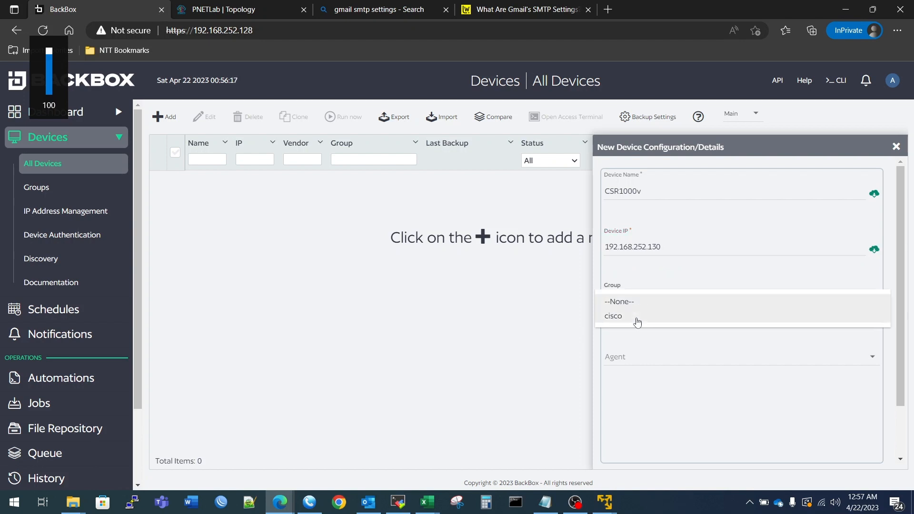
{"action": "left_click", "coordinate": [637, 318]}
{"action": "left_click", "coordinate": [640, 359]}
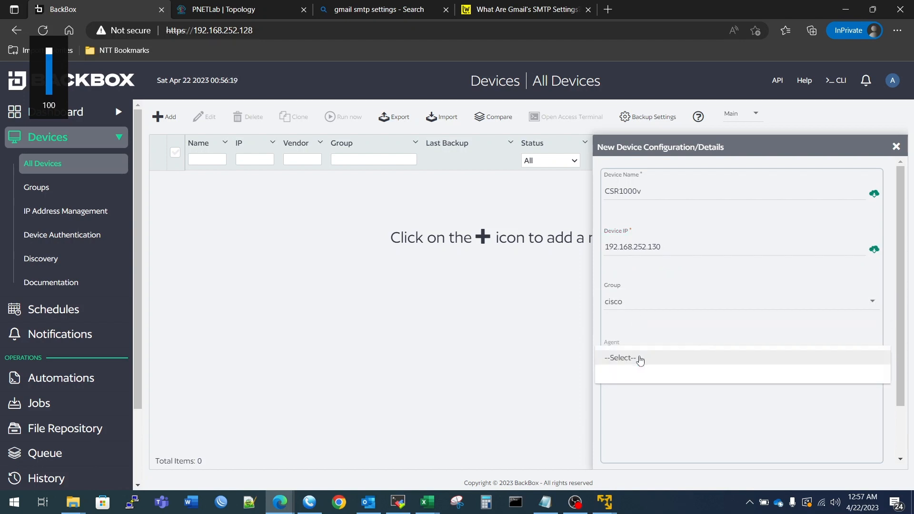
{"action": "left_click", "coordinate": [640, 358]}
{"action": "left_click", "coordinate": [641, 358]}
{"action": "left_click", "coordinate": [754, 445]}
{"action": "scroll", "coordinate": [756, 404], "scroll_direction": "down", "scroll_amount": 2}
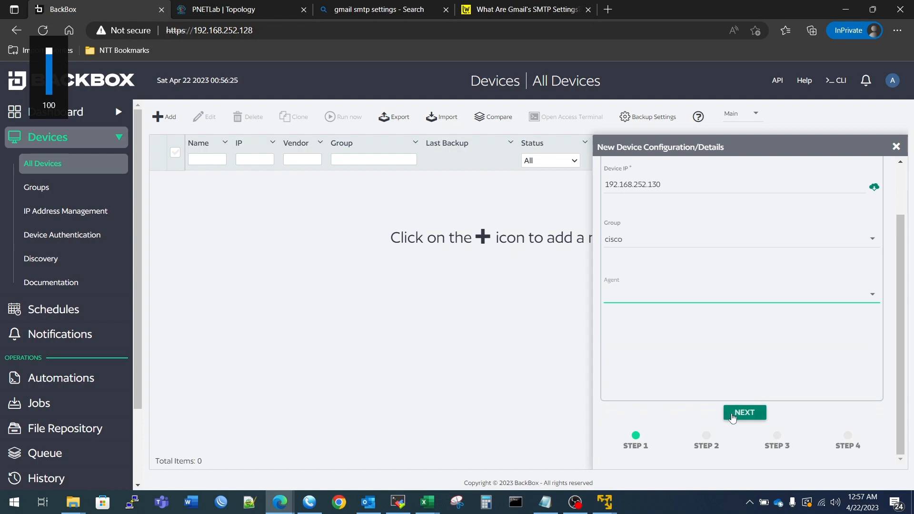
{"action": "left_click", "coordinate": [741, 414]}
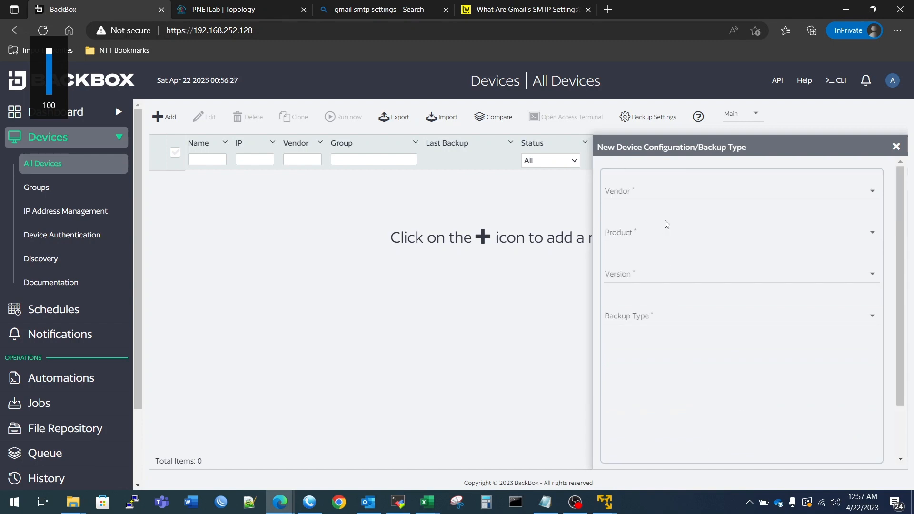
Choose Cisco Systems Inc as the device vendor.
{"action": "left_click", "coordinate": [646, 198]}
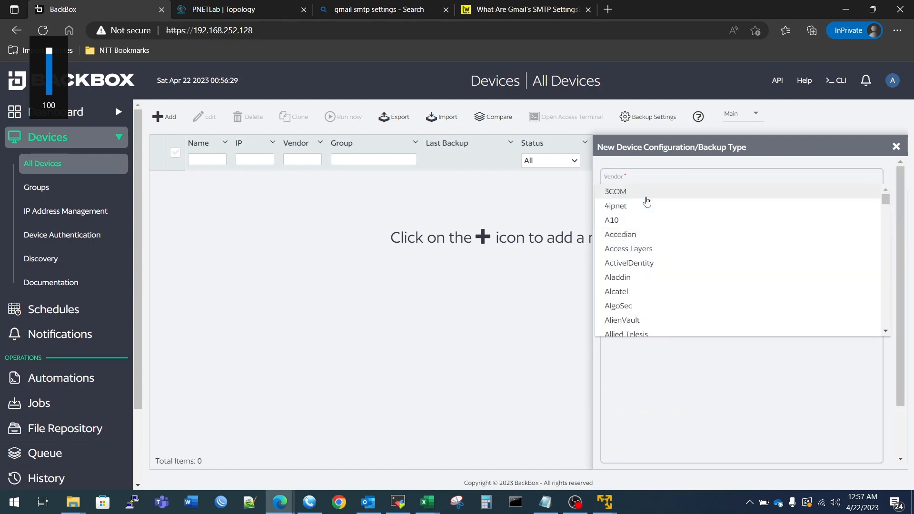
{"action": "scroll", "coordinate": [655, 239], "scroll_direction": "down", "scroll_amount": 5}
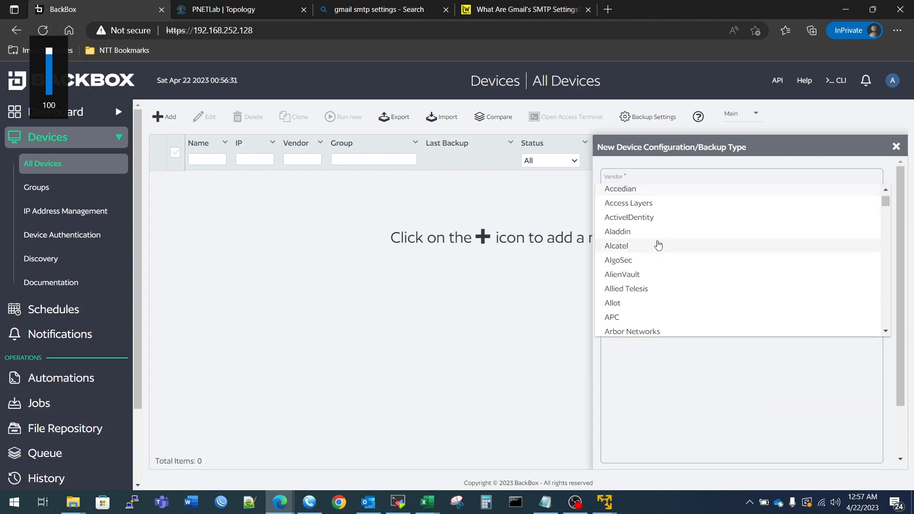
{"action": "scroll", "coordinate": [657, 244], "scroll_direction": "down", "scroll_amount": 1}
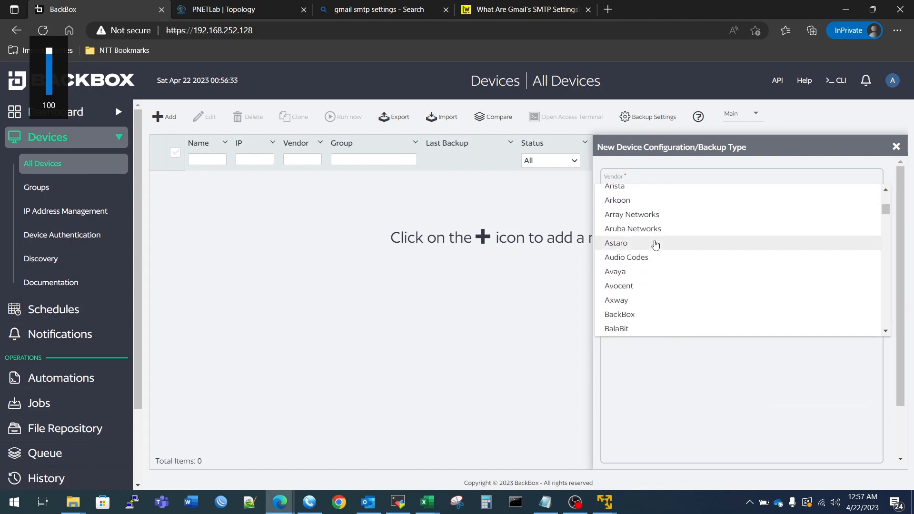
{"action": "scroll", "coordinate": [655, 246], "scroll_direction": "down", "scroll_amount": 5}
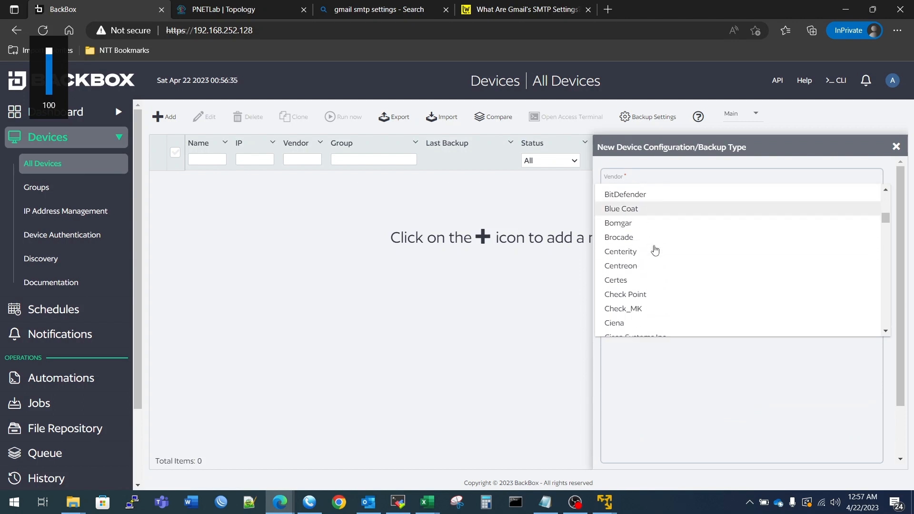
{"action": "scroll", "coordinate": [655, 250], "scroll_direction": "down", "scroll_amount": 1}
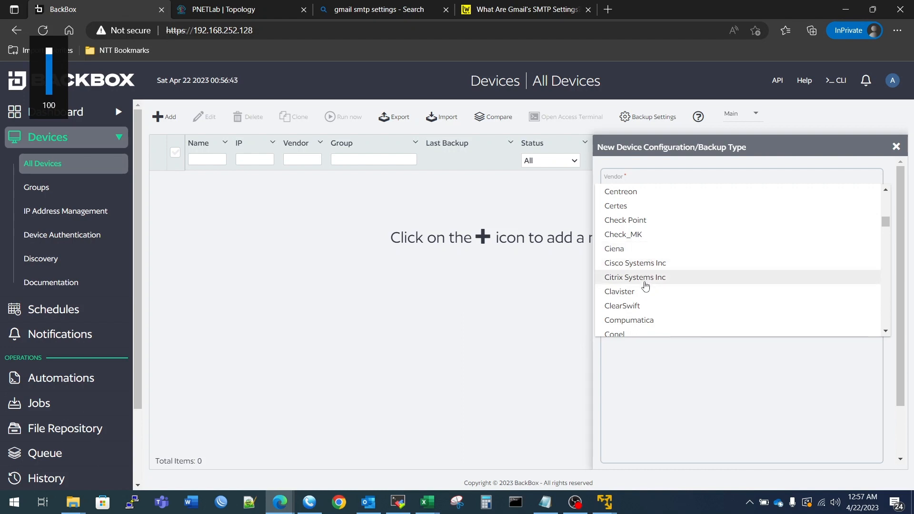
{"action": "scroll", "coordinate": [650, 260], "scroll_direction": "up", "scroll_amount": 1}
{"action": "scroll", "coordinate": [659, 248], "scroll_direction": "down", "scroll_amount": 2}
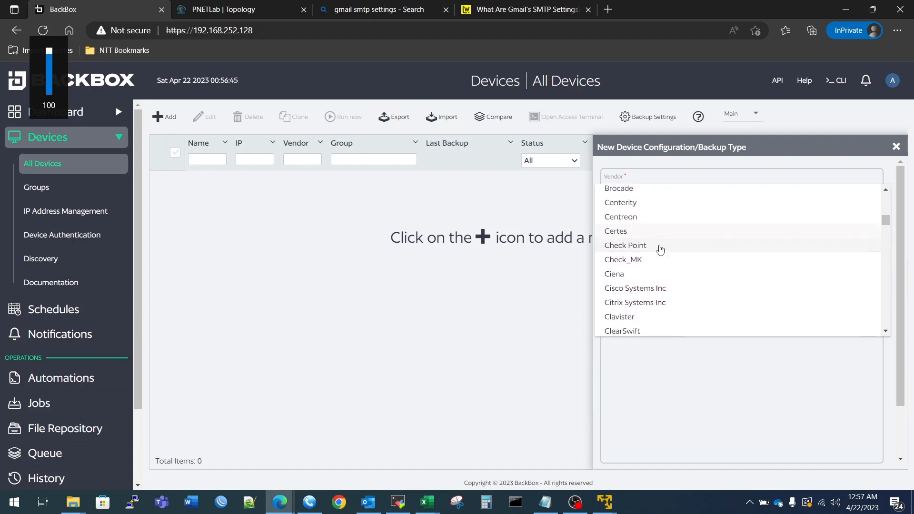
{"action": "left_click", "coordinate": [644, 245]}
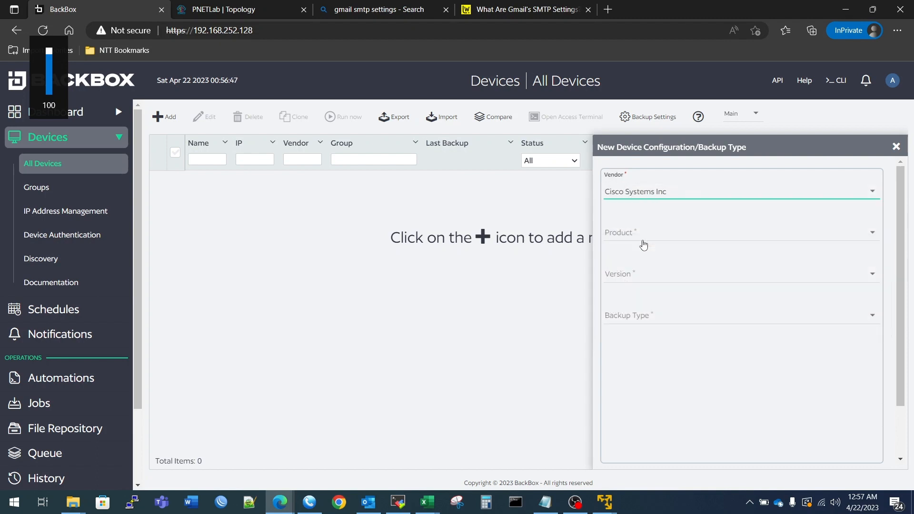
Set the product to Router and the version to IOS / IOS-XE.
{"action": "left_click", "coordinate": [665, 241]}
{"action": "scroll", "coordinate": [666, 243], "scroll_direction": "down", "scroll_amount": 4}
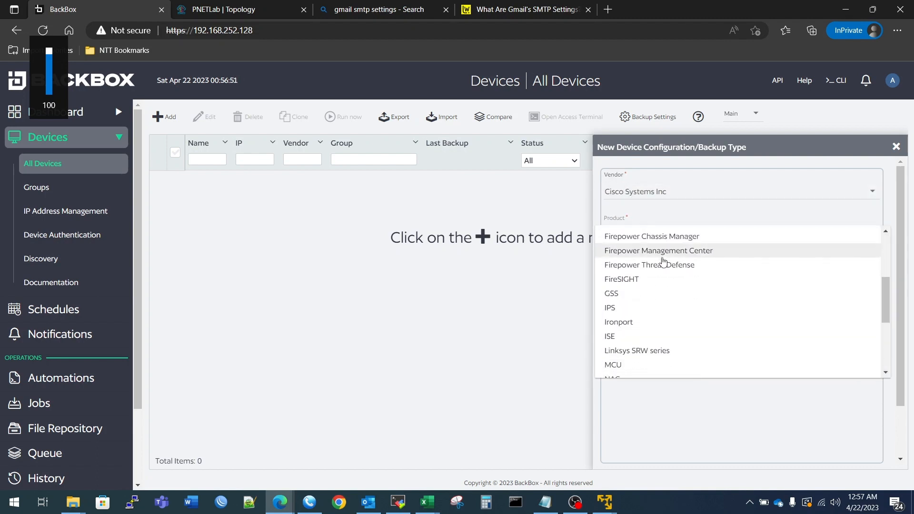
{"action": "scroll", "coordinate": [663, 261], "scroll_direction": "down", "scroll_amount": 4}
{"action": "scroll", "coordinate": [662, 266], "scroll_direction": "down", "scroll_amount": 1}
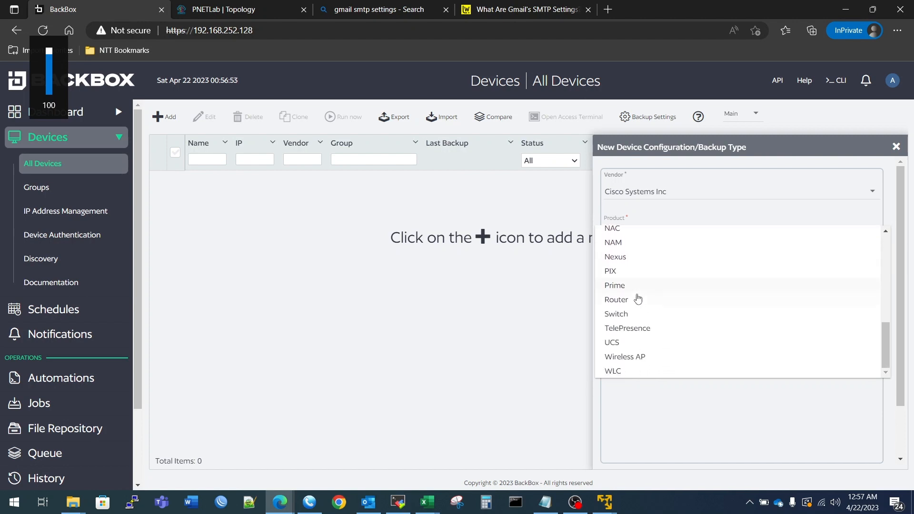
{"action": "left_click", "coordinate": [634, 302]}
{"action": "left_click", "coordinate": [654, 275]}
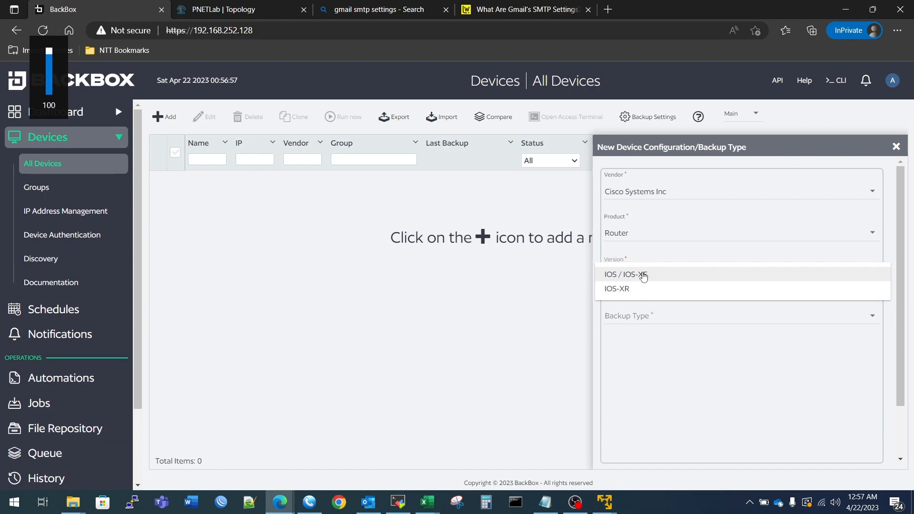
{"action": "left_click", "coordinate": [642, 278]}
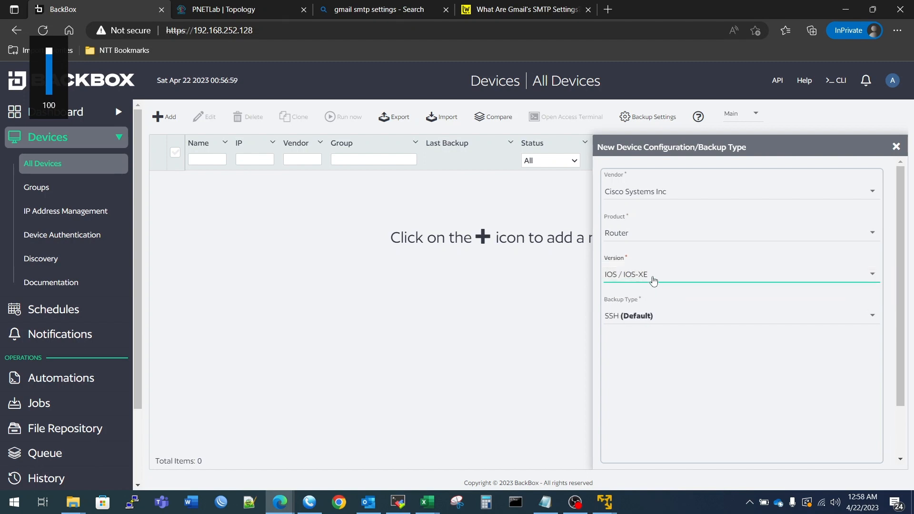
{"action": "left_click", "coordinate": [653, 280]}
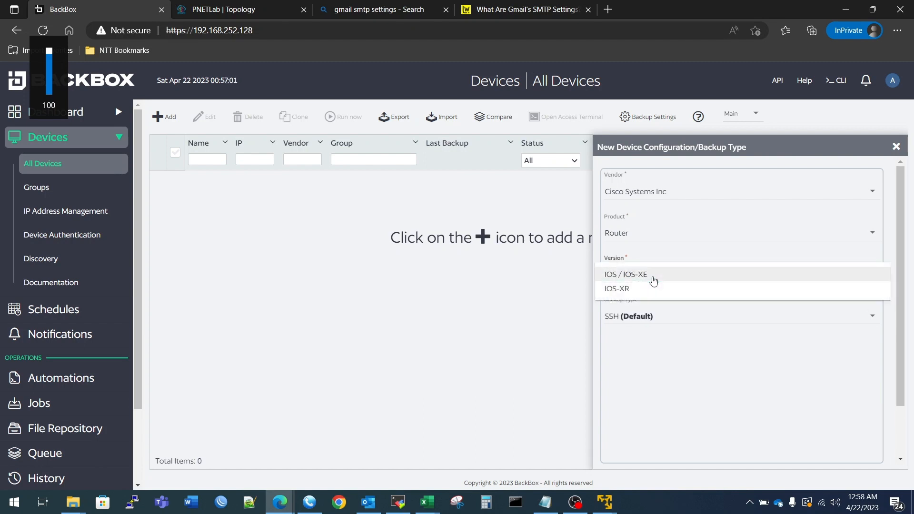
{"action": "left_click", "coordinate": [223, 9]}
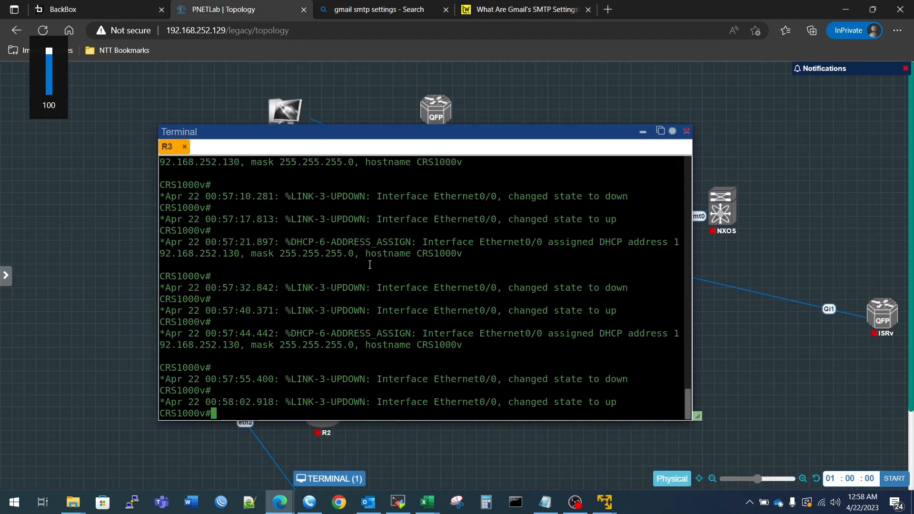
Run 'sh ver' on R3 and select the Version 15.4(2)T4 text in the output.
{"action": "type", "text": "sh ver"}
{"action": "key", "text": "Return"}
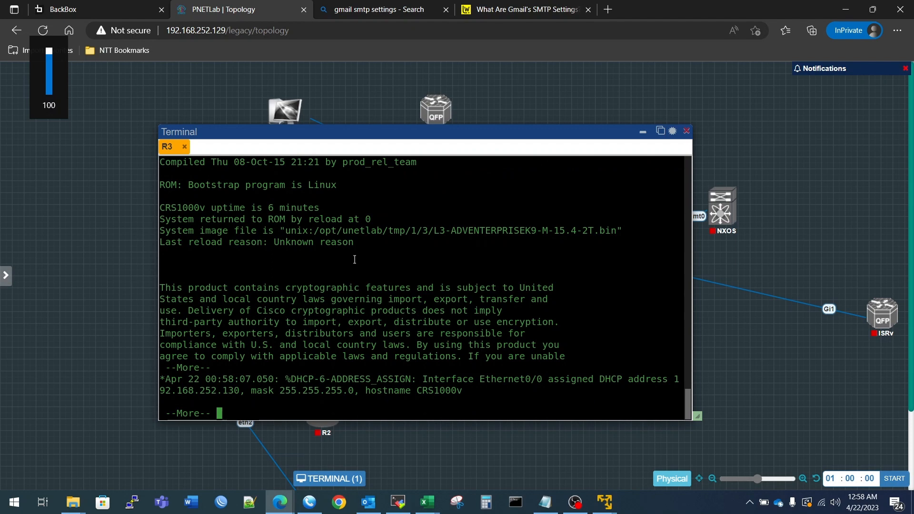
{"action": "scroll", "coordinate": [355, 287], "scroll_direction": "up", "scroll_amount": 6}
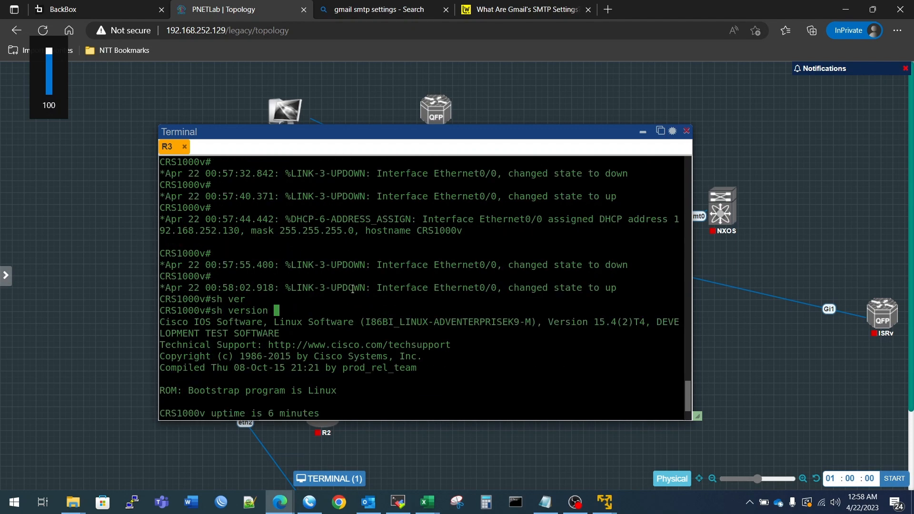
{"action": "scroll", "coordinate": [352, 288], "scroll_direction": "down", "scroll_amount": 2}
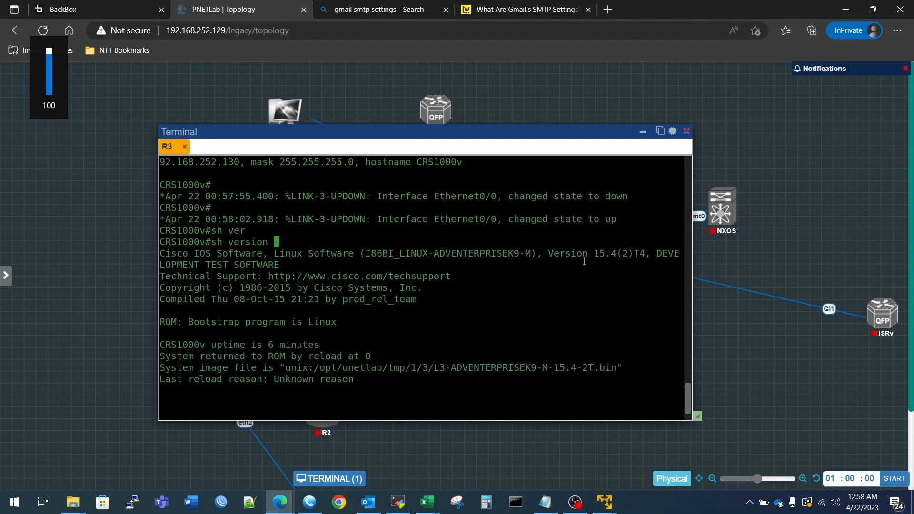
{"action": "scroll", "coordinate": [572, 257], "scroll_direction": "down", "scroll_amount": 1}
{"action": "left_click_drag", "start_coordinate": [543, 231], "coordinate": [621, 233]}
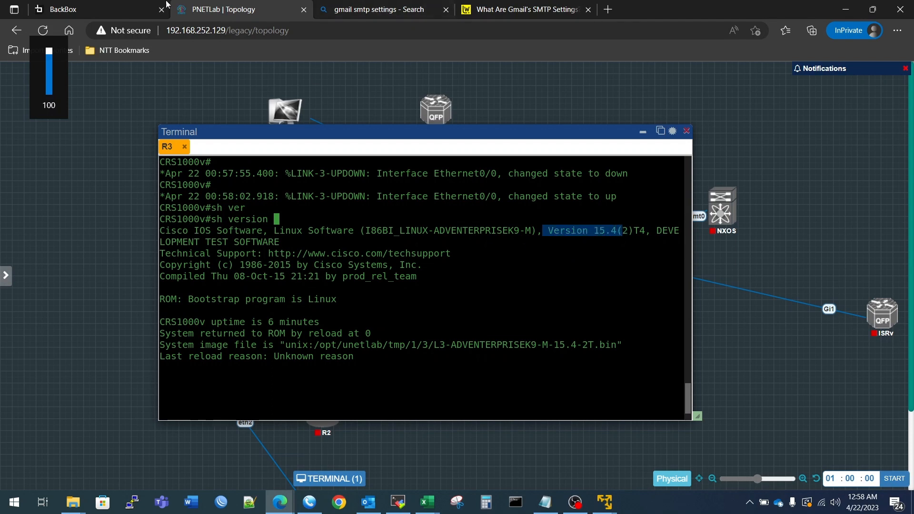
{"action": "left_click", "coordinate": [150, 15]}
Keep IOS / IOS-XE with SSH (Default) backup type and advance to the credentials step.
{"action": "left_click", "coordinate": [630, 275]}
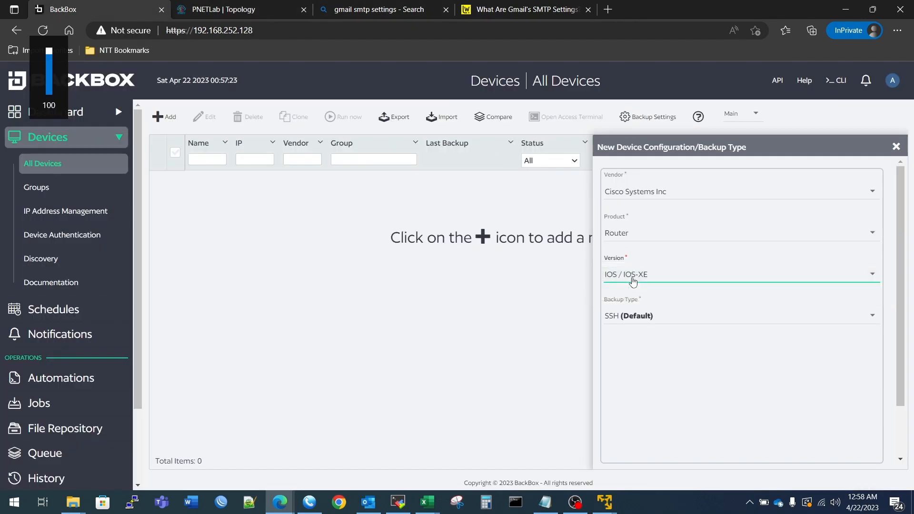
{"action": "left_click", "coordinate": [649, 319]}
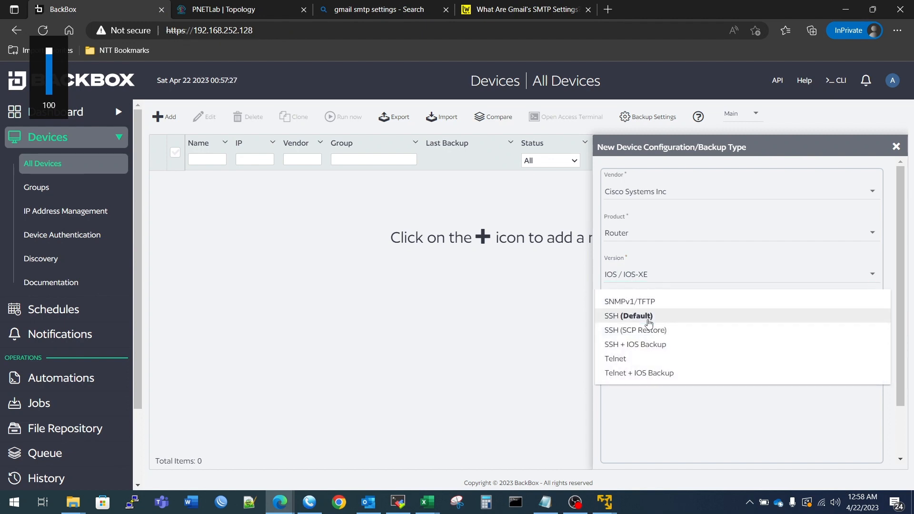
{"action": "left_click", "coordinate": [648, 319]}
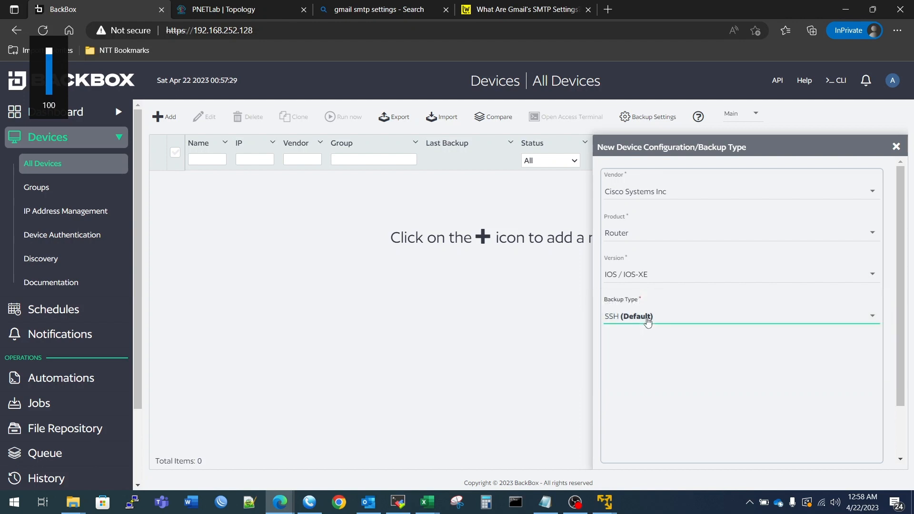
{"action": "scroll", "coordinate": [728, 361], "scroll_direction": "down", "scroll_amount": 1}
{"action": "left_click", "coordinate": [745, 413]}
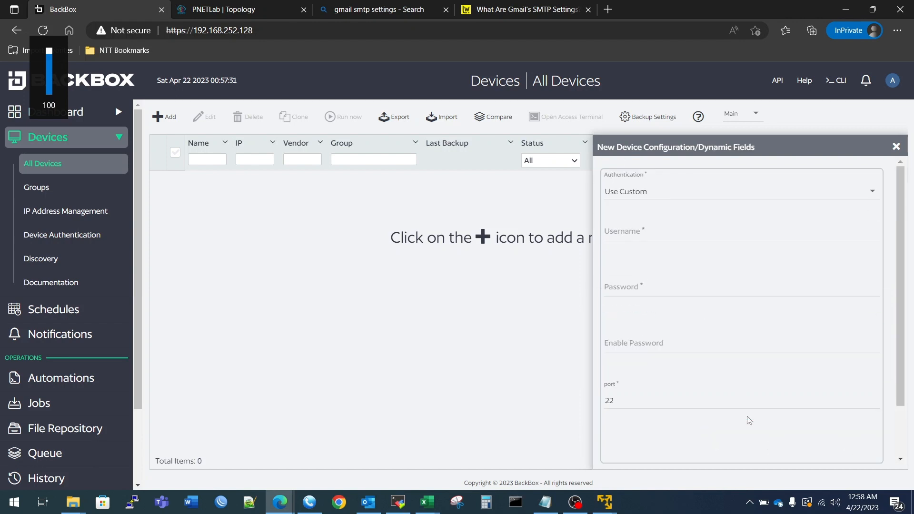
{"action": "left_click", "coordinate": [646, 230]}
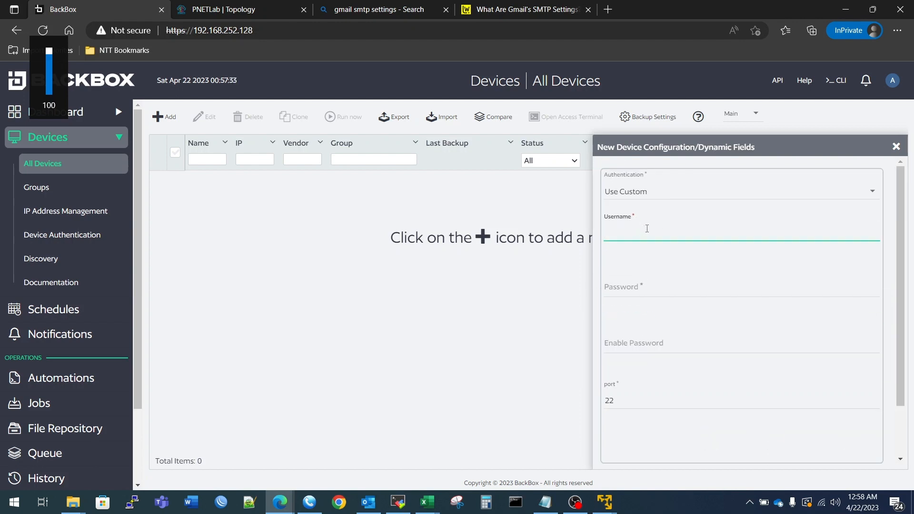
Run 'sh run | sec username' on R3 to find the router's local account.
{"action": "key", "text": "ctrl+Tab"}
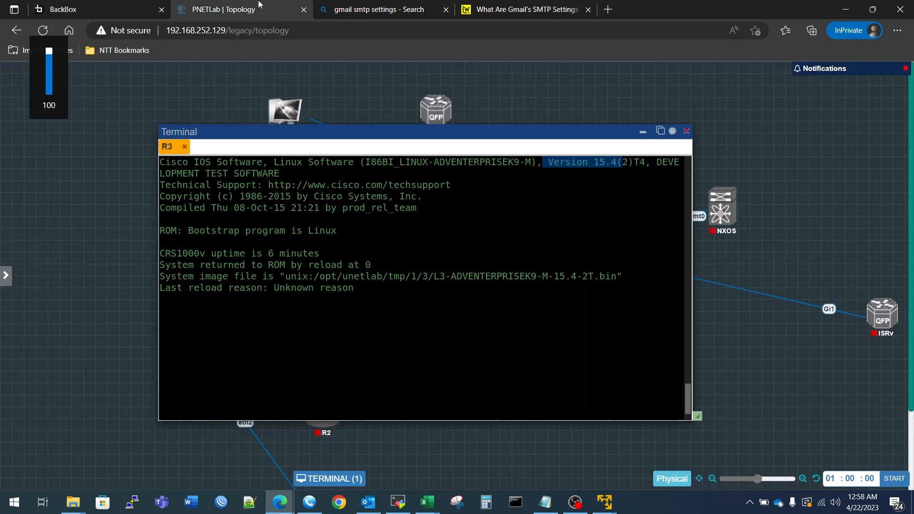
{"action": "scroll", "coordinate": [416, 309], "scroll_direction": "down", "scroll_amount": 10}
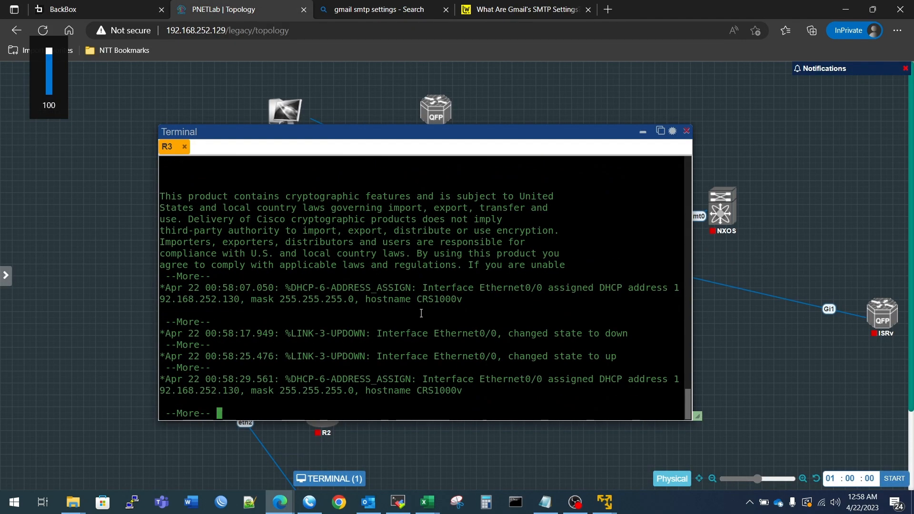
{"action": "key", "text": "Return"}
{"action": "key", "text": "Return"}
{"action": "key", "text": "Return"}
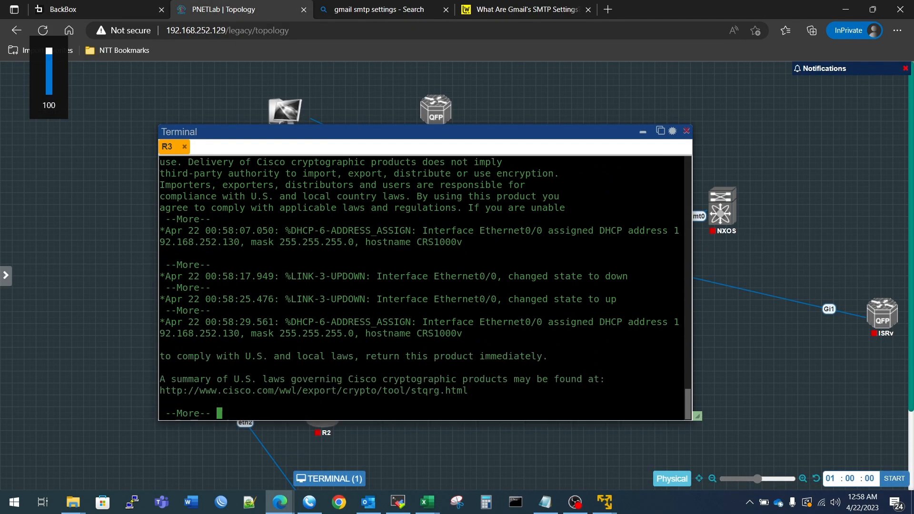
{"action": "key", "text": "Return"}
{"action": "key", "text": "Return"}
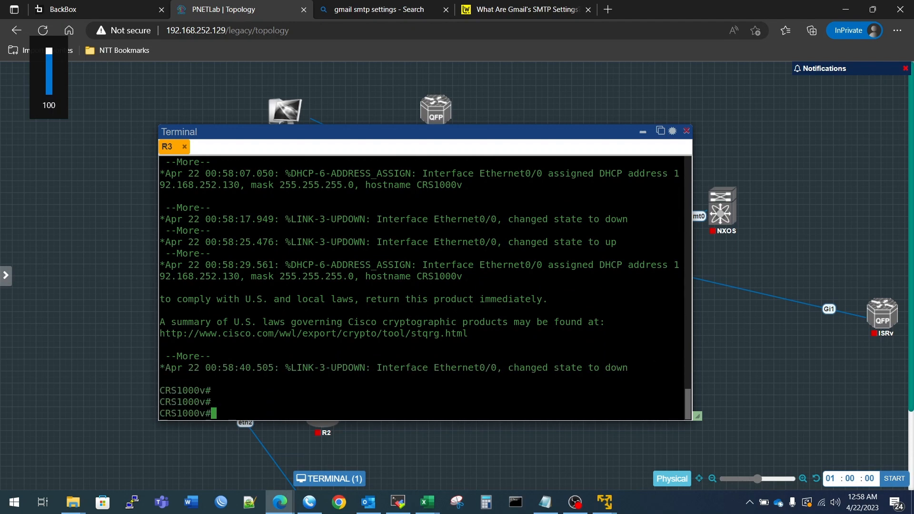
{"action": "type", "text": "sh run | sec user"}
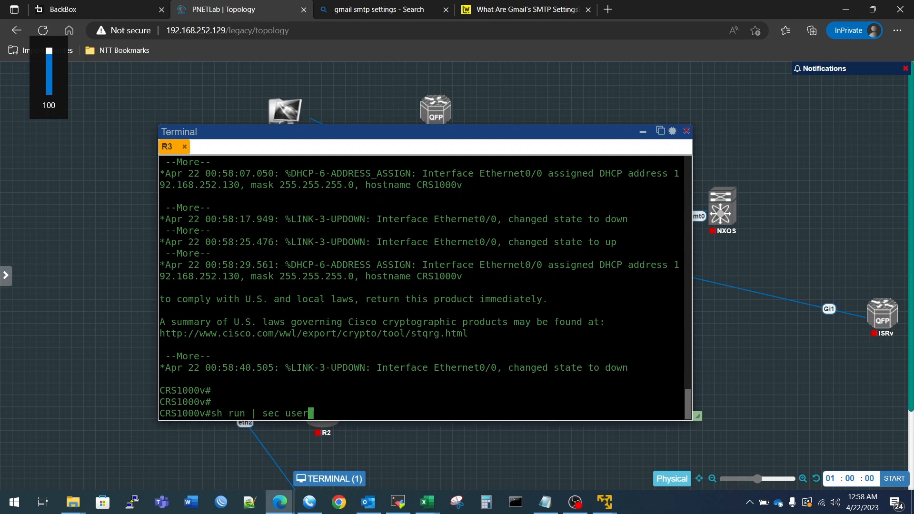
{"action": "type", "text": "name"}
{"action": "key", "text": "Return"}
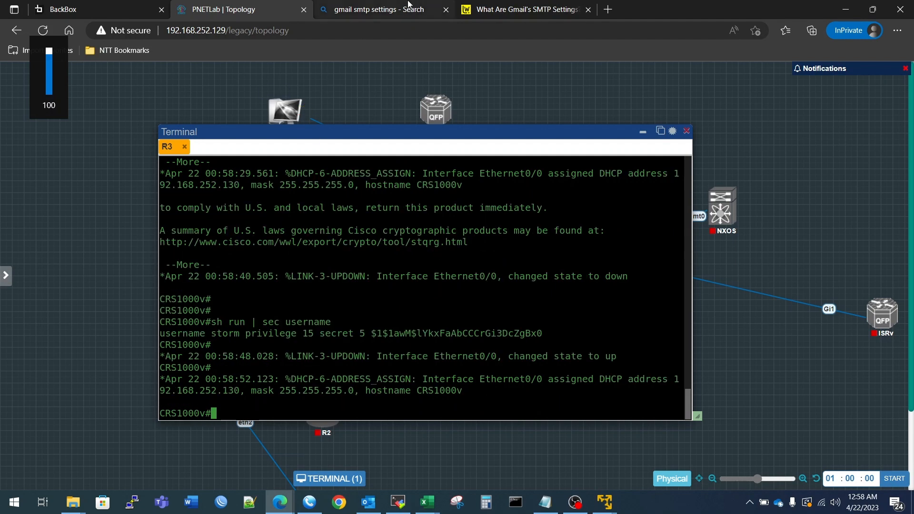
{"action": "left_click", "coordinate": [143, 7]}
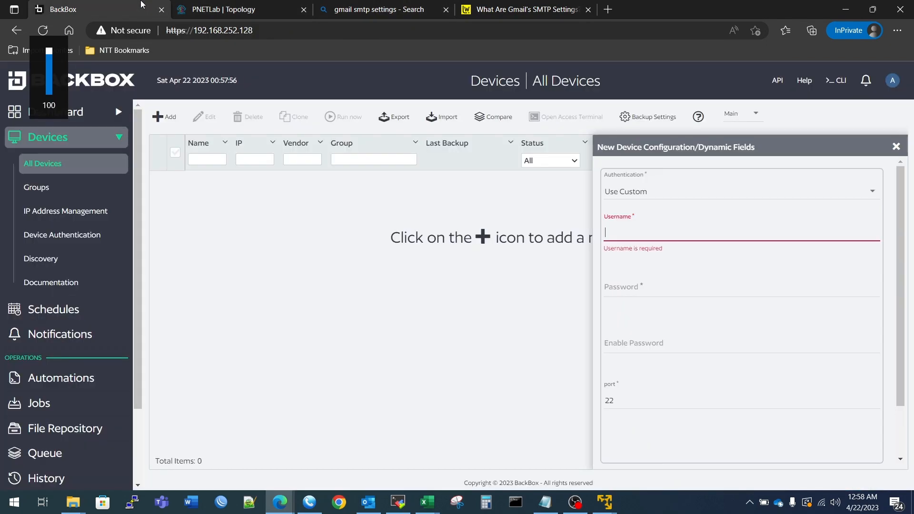
Enter the router's login username and password, keeping port 22.
{"action": "left_click", "coordinate": [646, 230]}
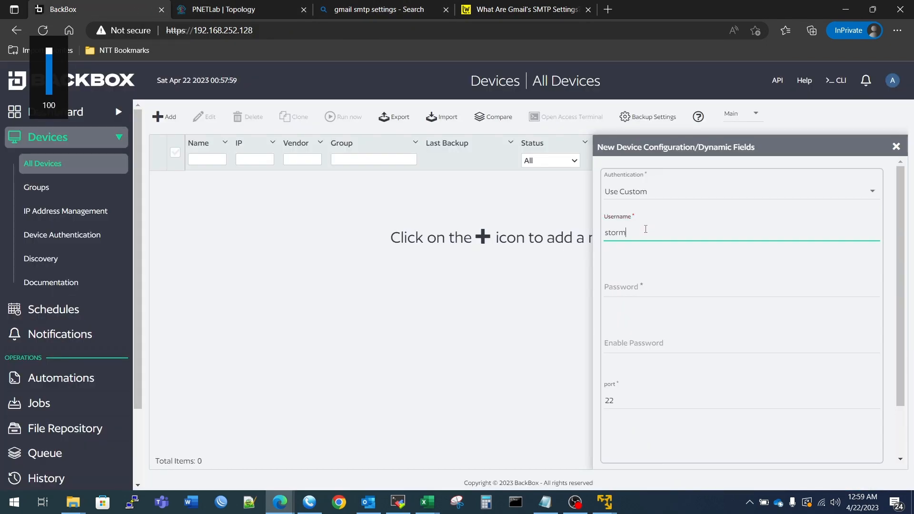
{"action": "key", "text": "Tab"}
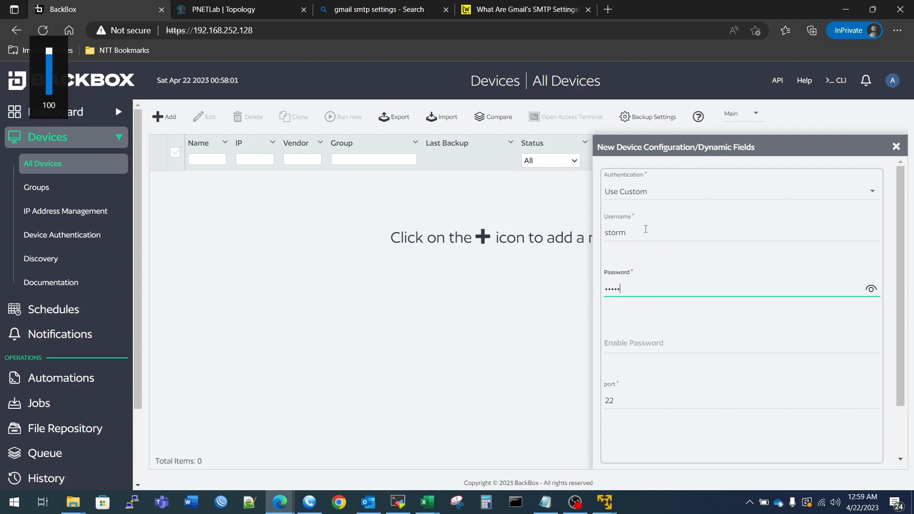
{"action": "scroll", "coordinate": [704, 276], "scroll_direction": "down", "scroll_amount": 2}
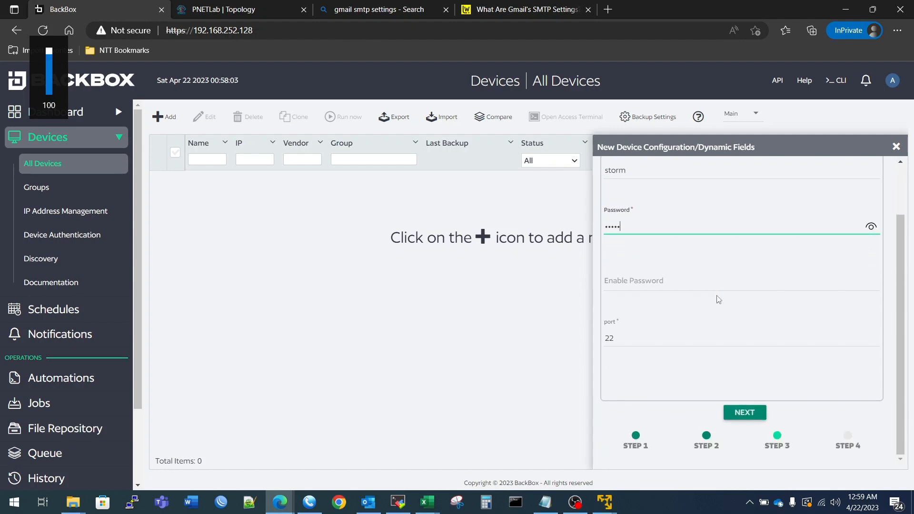
In the R3 router terminal, enter global configuration and select vty lines 0 4.
{"action": "left_click", "coordinate": [267, 9]}
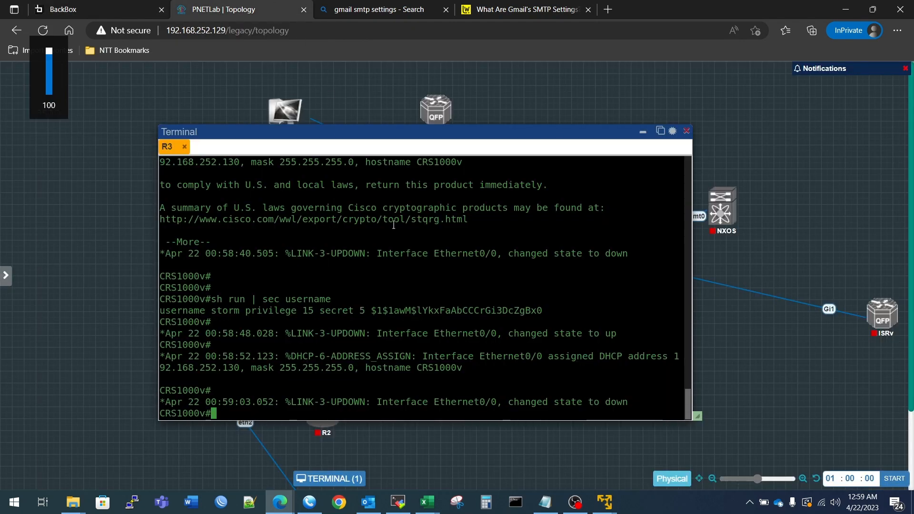
{"action": "type", "text": "conf t"}
{"action": "key", "text": "Return"}
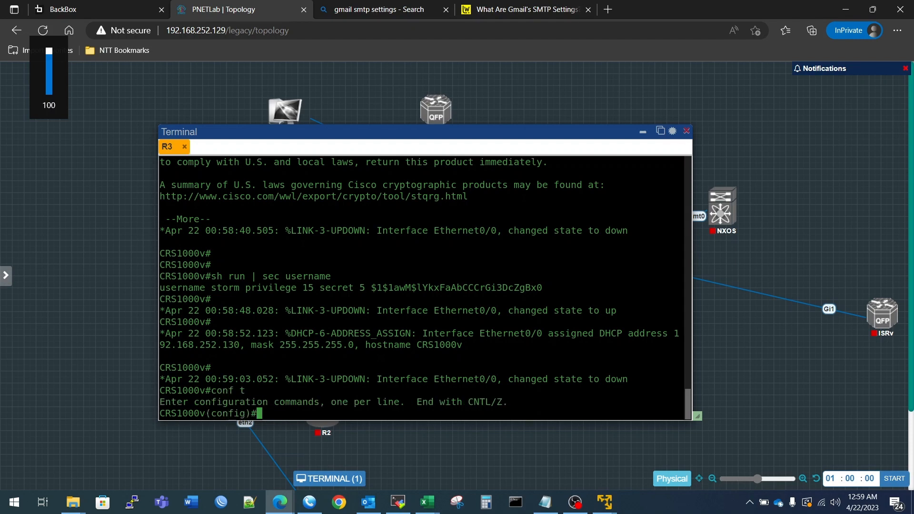
{"action": "type", "text": "li"}
{"action": "key", "text": "Tab"}
{"action": "type", "text": "n"}
{"action": "key", "text": "Tab"}
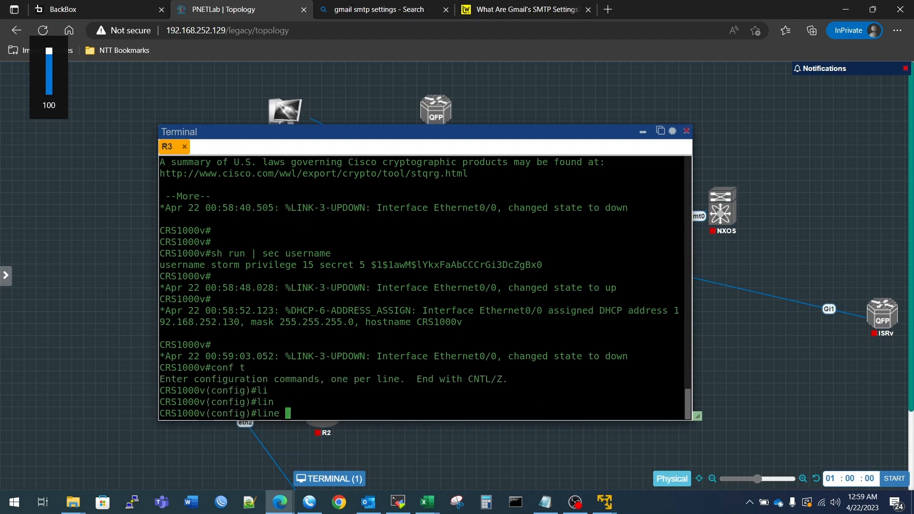
{"action": "type", "text": "e"}
{"action": "key", "text": "Tab"}
{"action": "type", "text": "vt"}
{"action": "key", "text": "Tab"}
{"action": "type", "text": "0"}
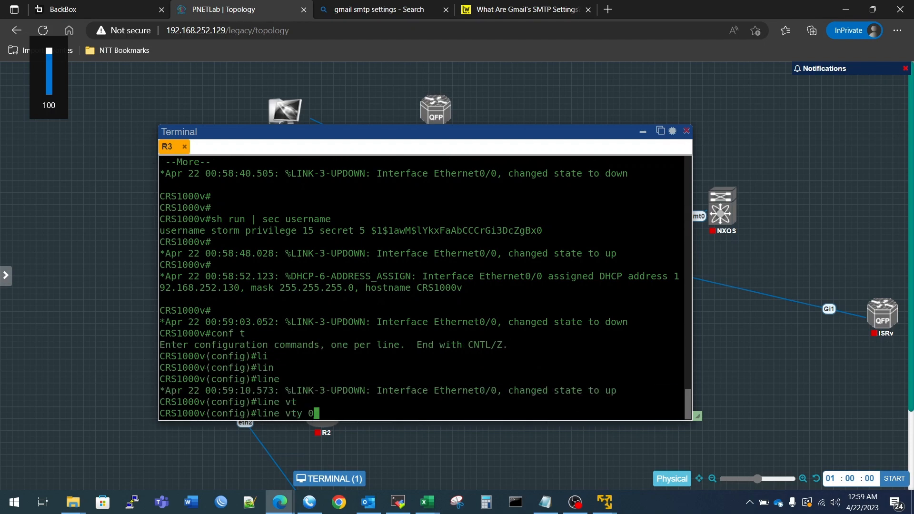
{"action": "type", "text": " 4"}
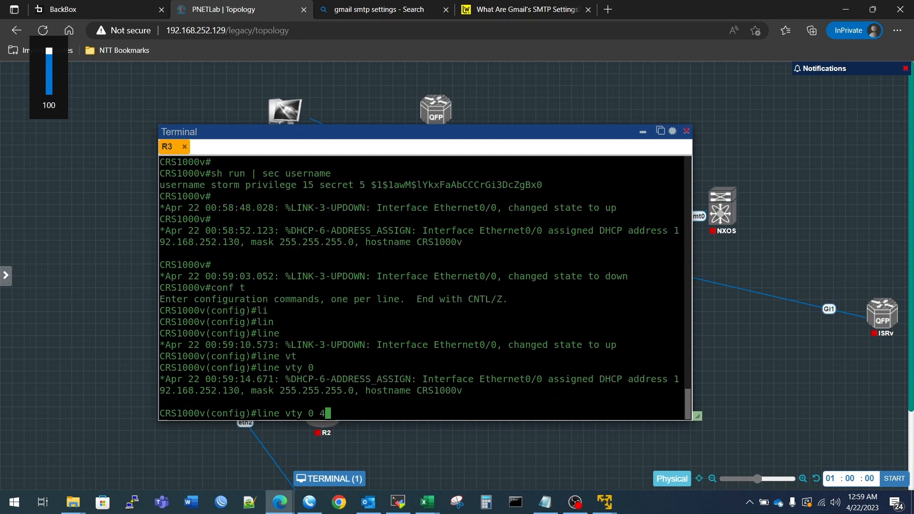
{"action": "key", "text": "Return"}
Set transport input all and login local on the vty lines.
{"action": "type", "text": "tr"}
{"action": "key", "text": "Tab"}
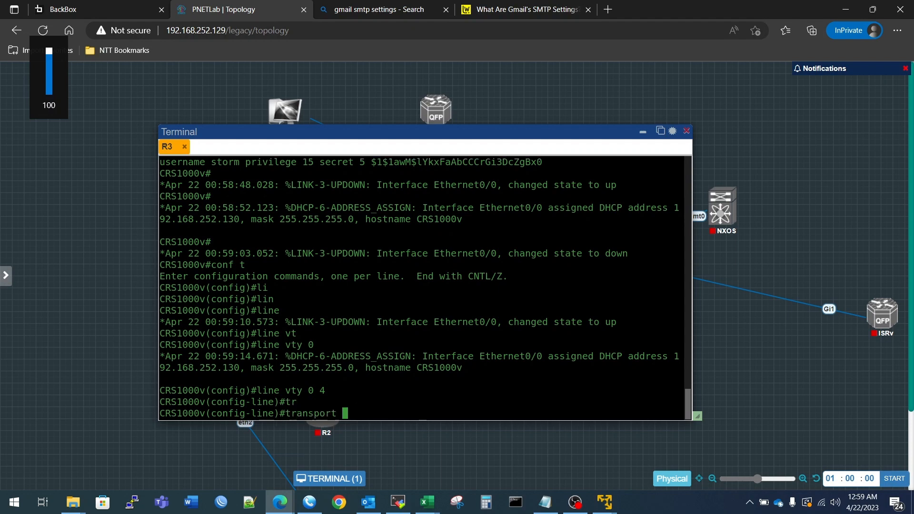
{"action": "type", "text": "in"}
{"action": "key", "text": "Tab"}
{"action": "type", "text": "al"}
{"action": "key", "text": "Tab"}
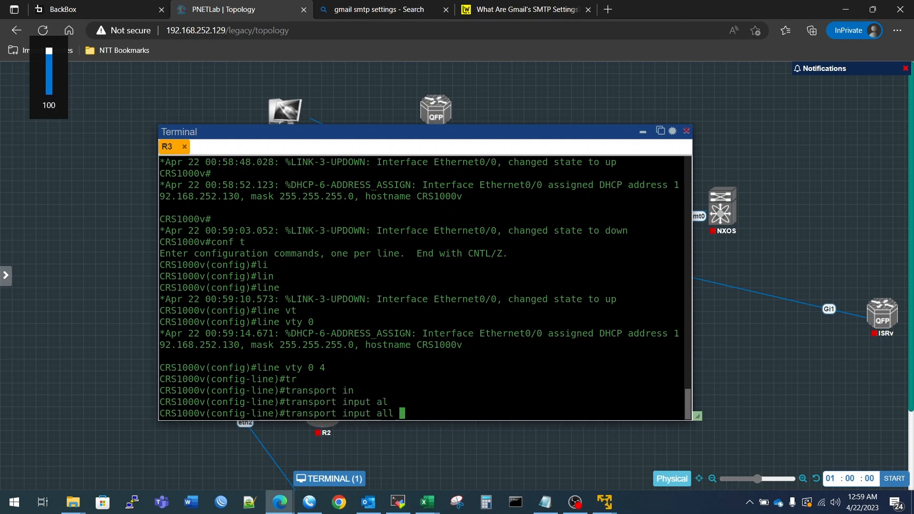
{"action": "key", "text": "Return"}
{"action": "type", "text": "logi"}
{"action": "key", "text": "Tab"}
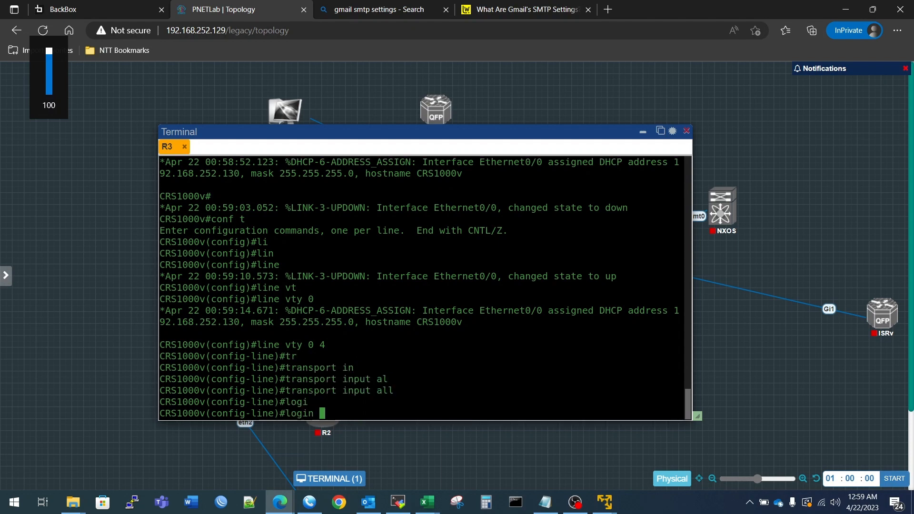
{"action": "type", "text": "loc"}
{"action": "key", "text": "Tab"}
{"action": "key", "text": "Return"}
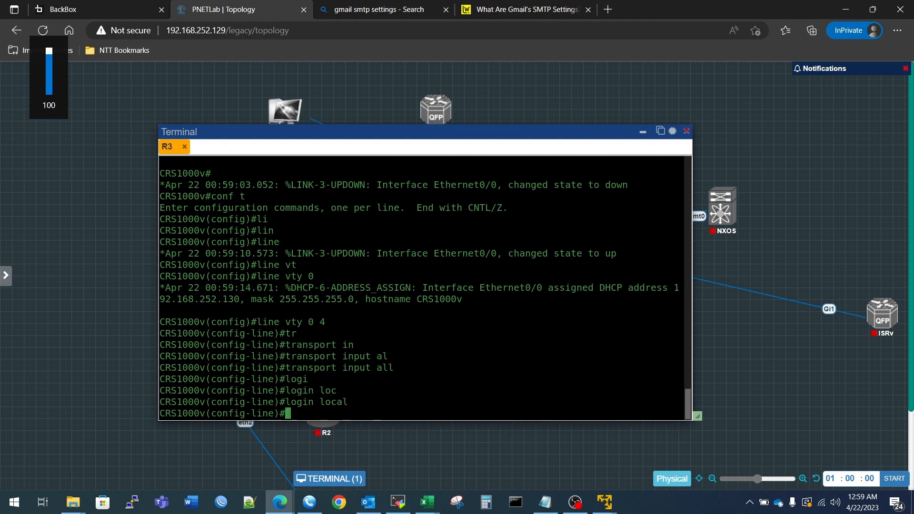
Leave configuration mode with end, save with wr, and go back to BackBox.
{"action": "type", "text": "end"}
{"action": "key", "text": "Return"}
{"action": "type", "text": "wr"}
{"action": "key", "text": "Return"}
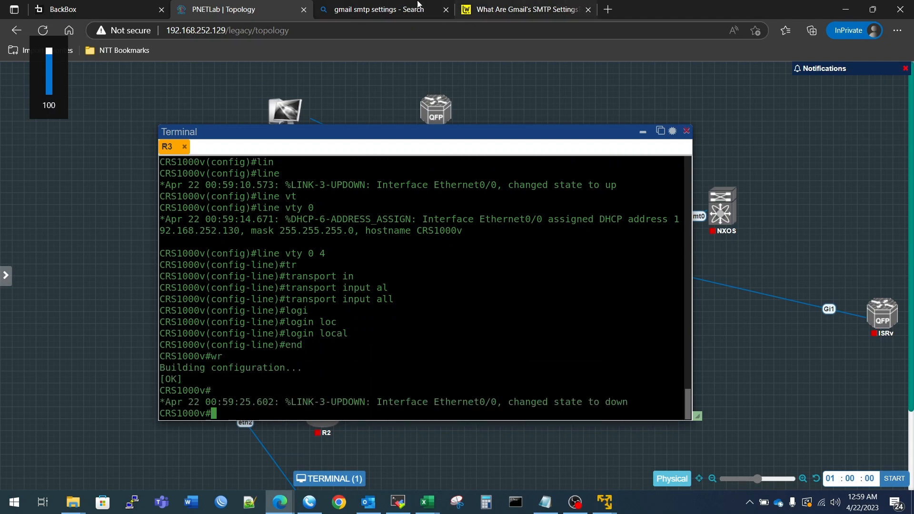
{"action": "left_click", "coordinate": [145, 5]}
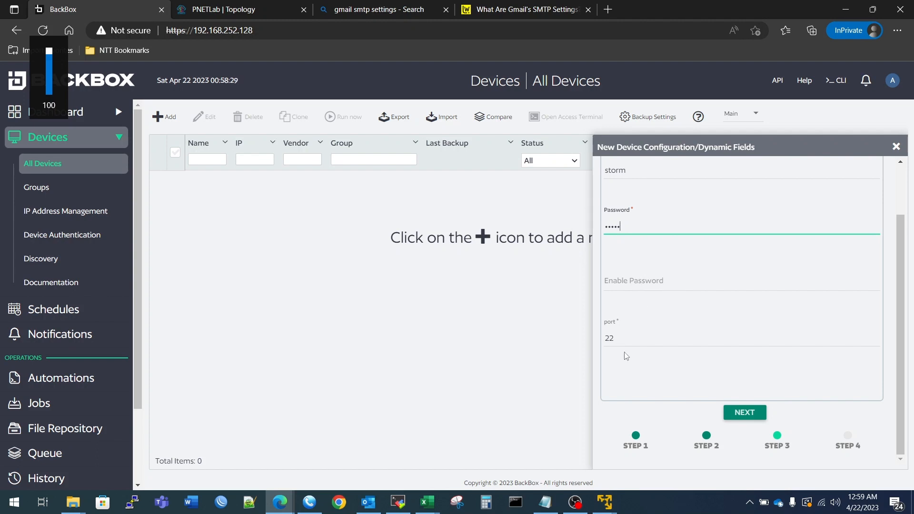
Enable IntelliChecks and access for the CSR1000v device, then add it and run a backup.
{"action": "left_click", "coordinate": [736, 412]}
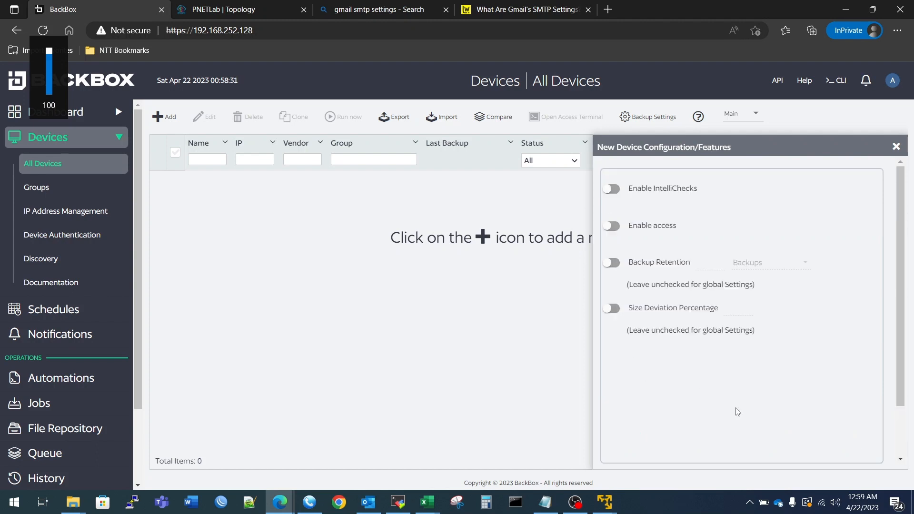
{"action": "left_click", "coordinate": [613, 188]}
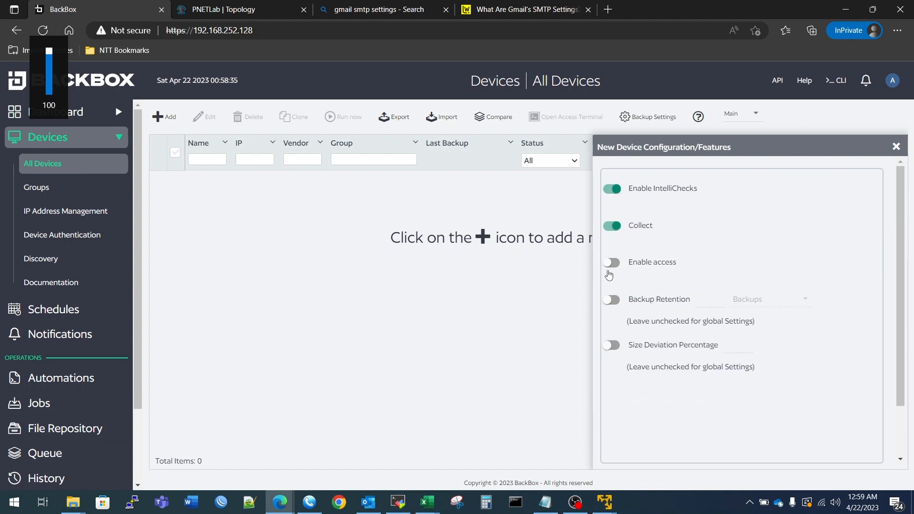
{"action": "left_click", "coordinate": [612, 263]}
{"action": "scroll", "coordinate": [624, 345], "scroll_direction": "down", "scroll_amount": 2}
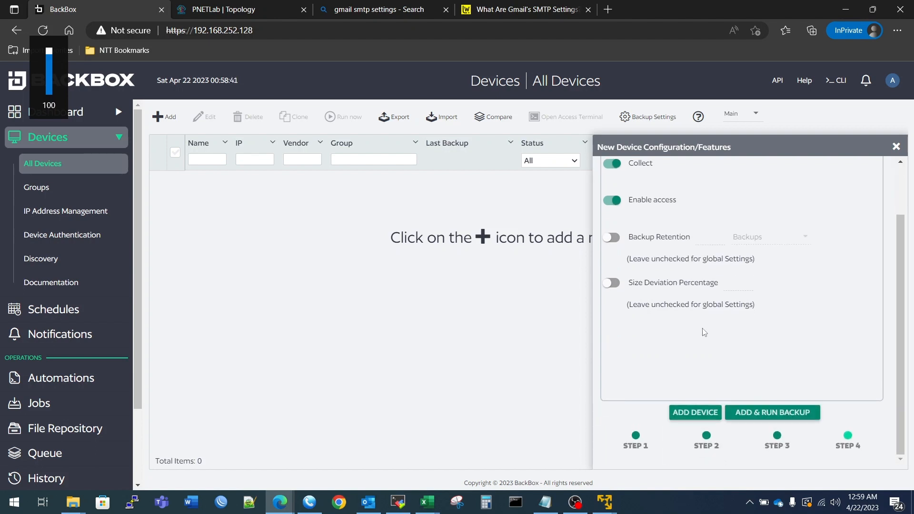
{"action": "left_click", "coordinate": [752, 416]}
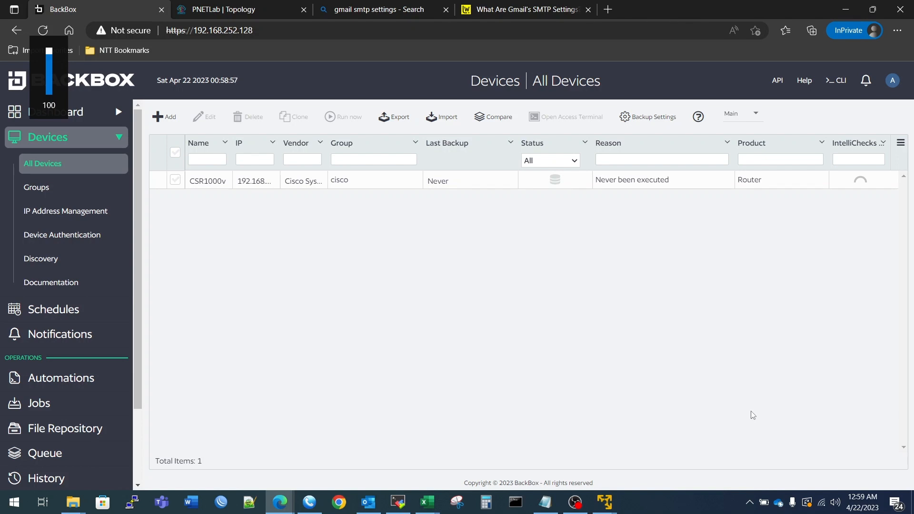
Check CSR1000v's history for the running Backup (Manual) entry, reconnecting after the connection drops.
{"action": "left_click", "coordinate": [552, 182]}
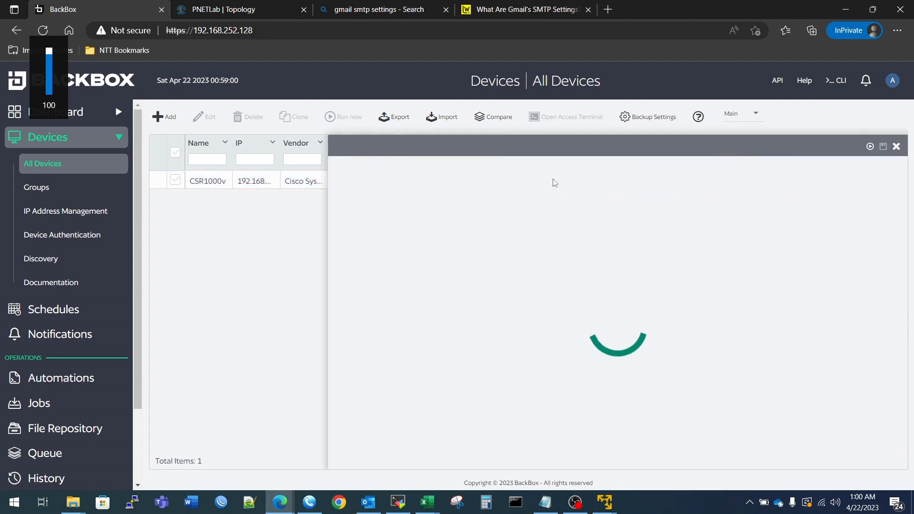
{"action": "left_click", "coordinate": [456, 180]}
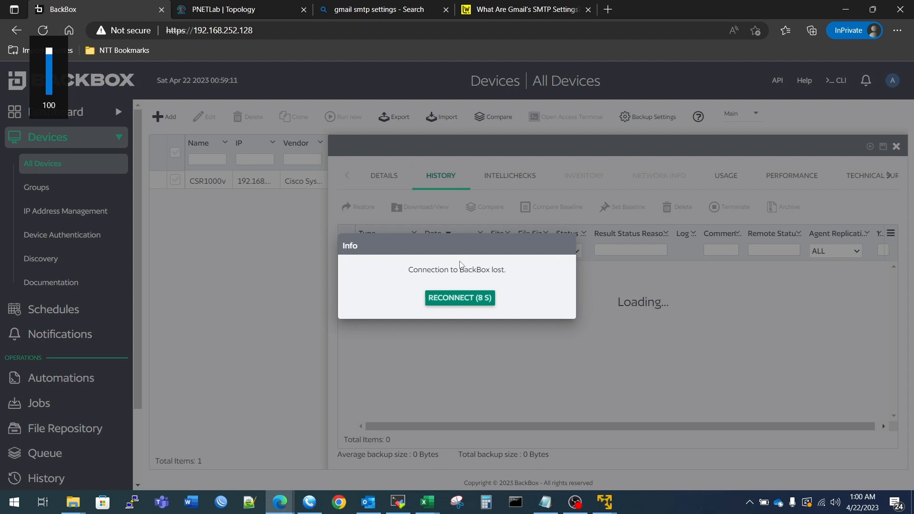
{"action": "left_click", "coordinate": [459, 298]}
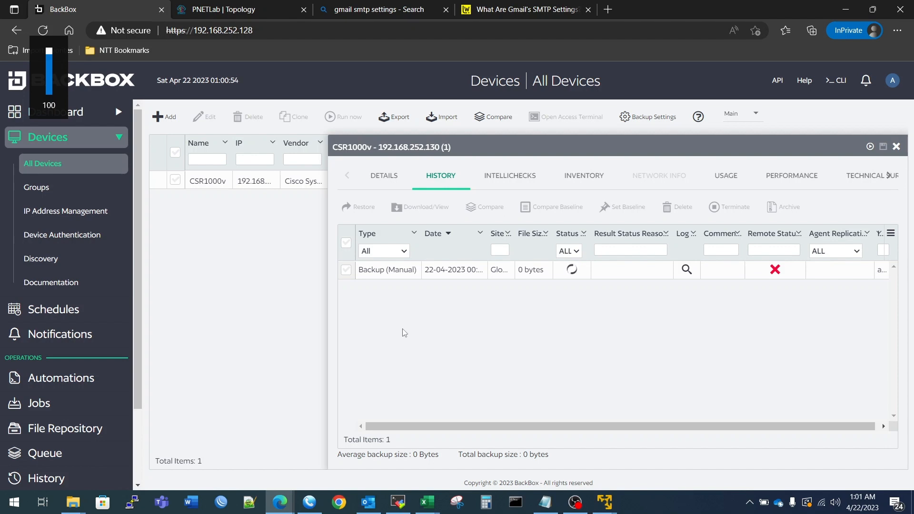
{"action": "left_click", "coordinate": [897, 147]}
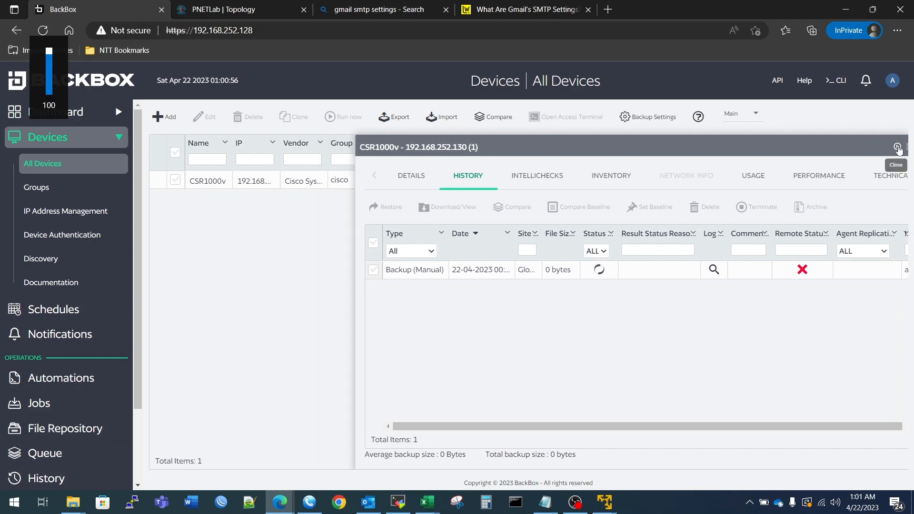
Check that the cisco group lists 1 device, then go back to All Devices.
{"action": "left_click", "coordinate": [34, 188]}
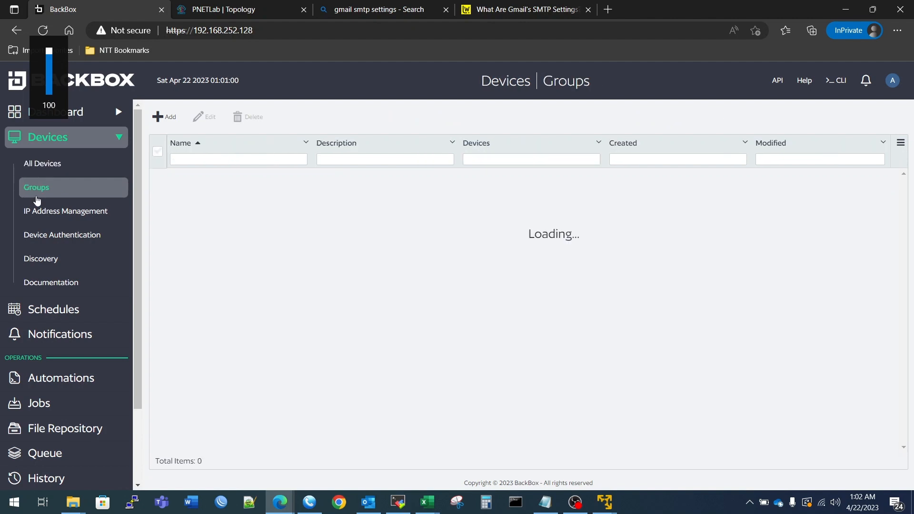
{"action": "left_click", "coordinate": [49, 172]}
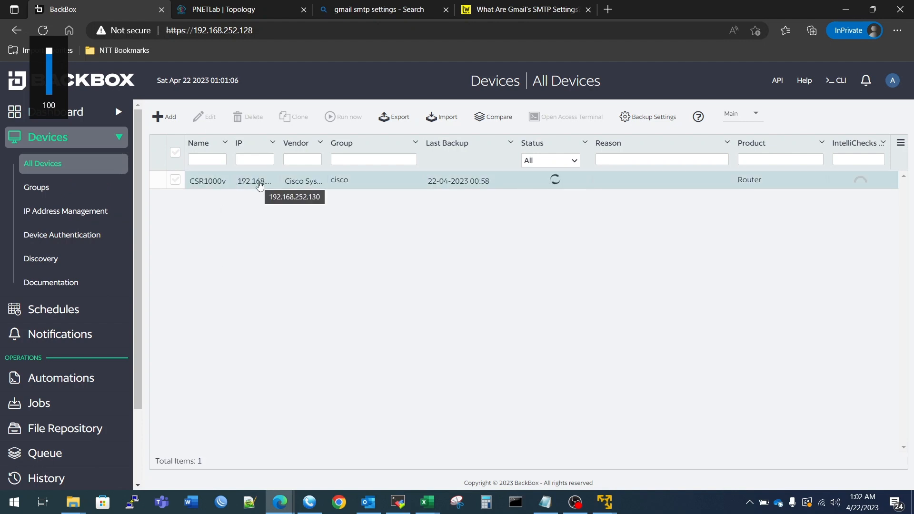
{"action": "double_click", "coordinate": [551, 184]}
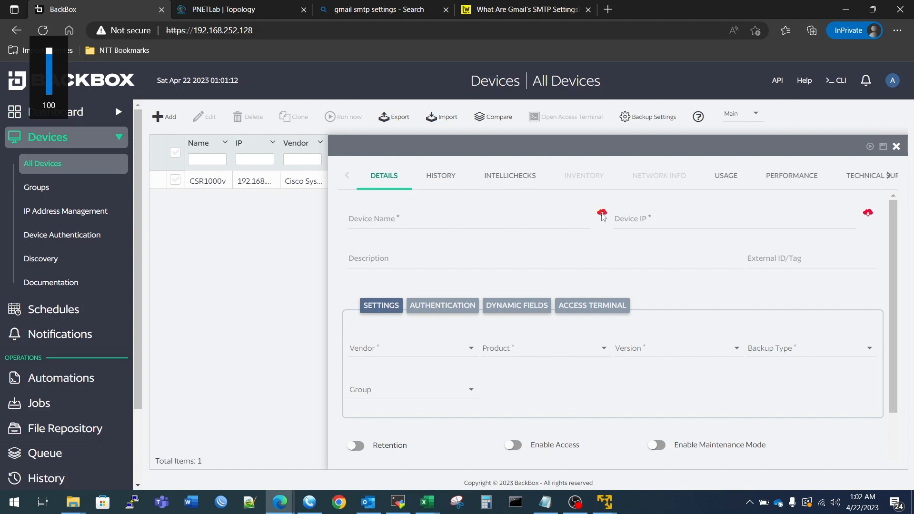
{"action": "left_click", "coordinate": [454, 176]}
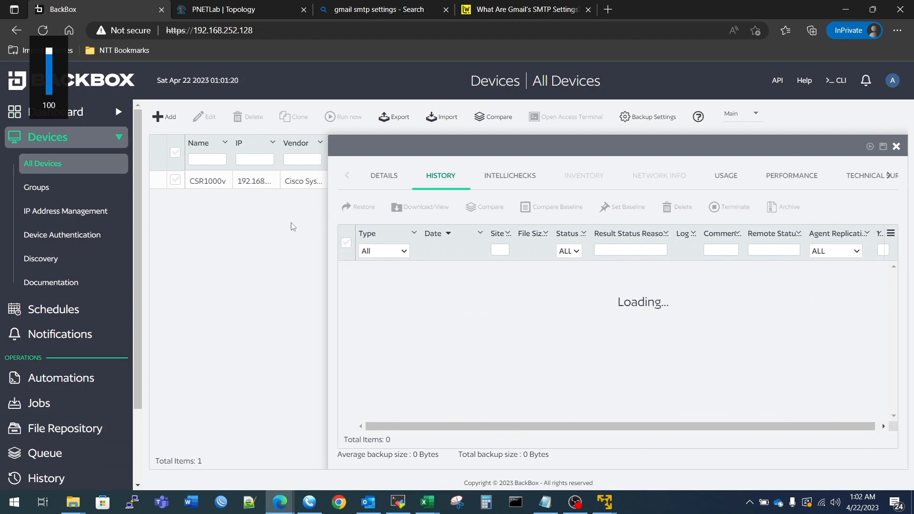
{"action": "left_click", "coordinate": [897, 146]}
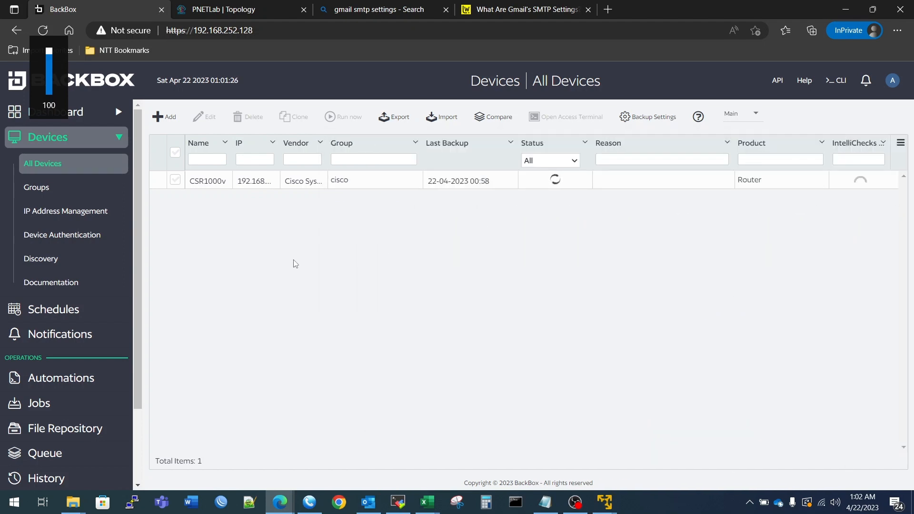